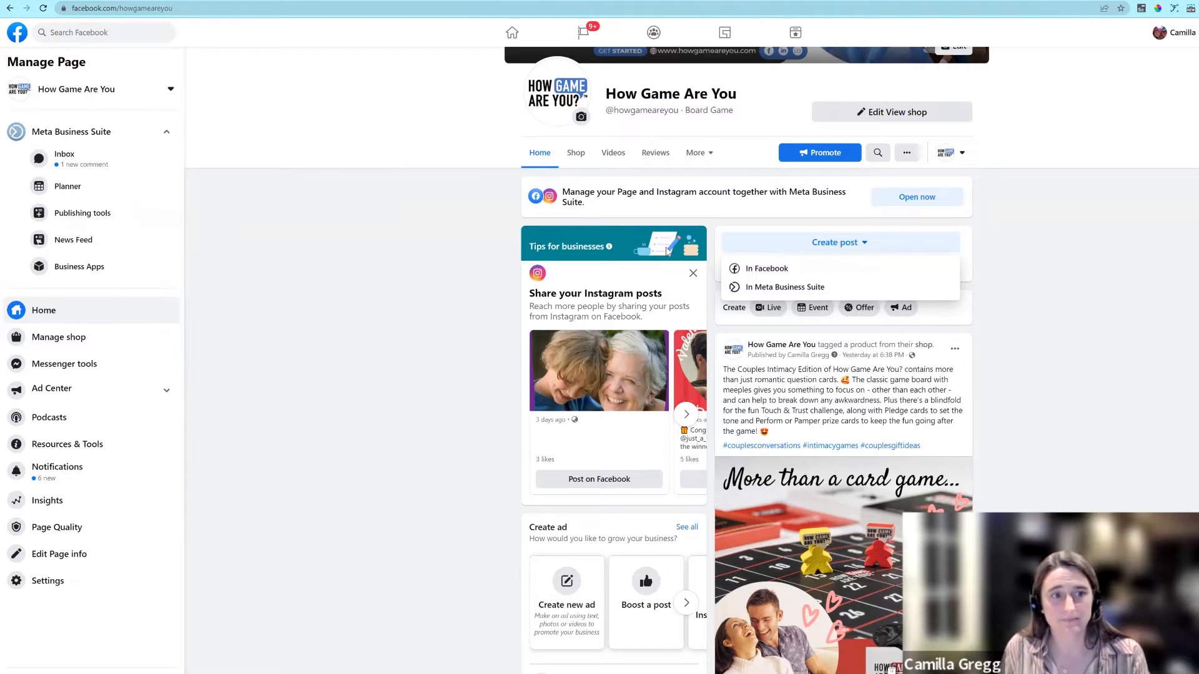
Step: Open Meta Business Suite from the page's post creation options and review its published, scheduled and draft posts and the planner calendar
{"action": "left_click", "coordinate": [786, 287]}
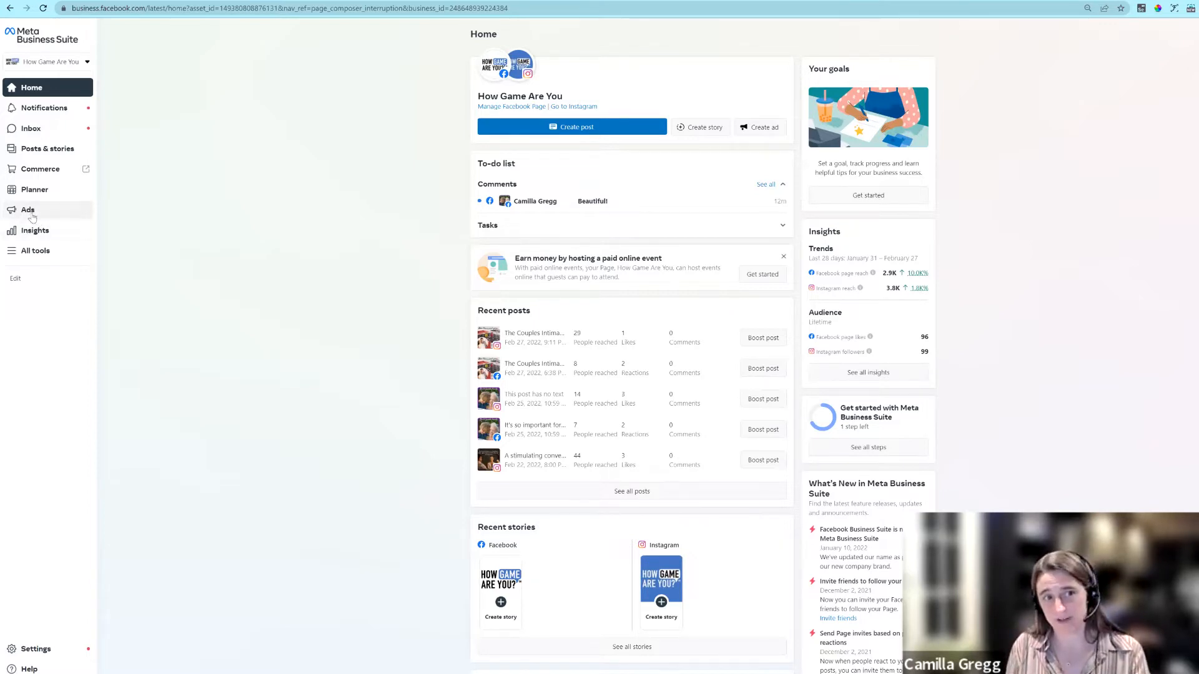
{"action": "left_click", "coordinate": [44, 150]}
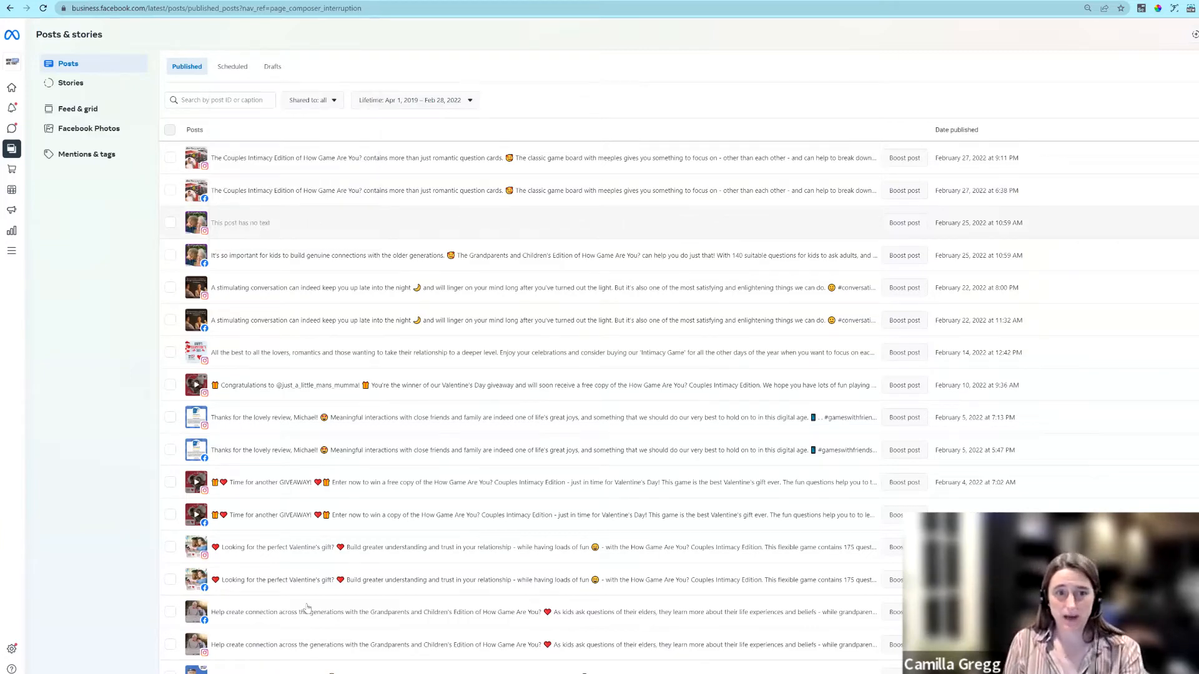
{"action": "left_click", "coordinate": [232, 67]}
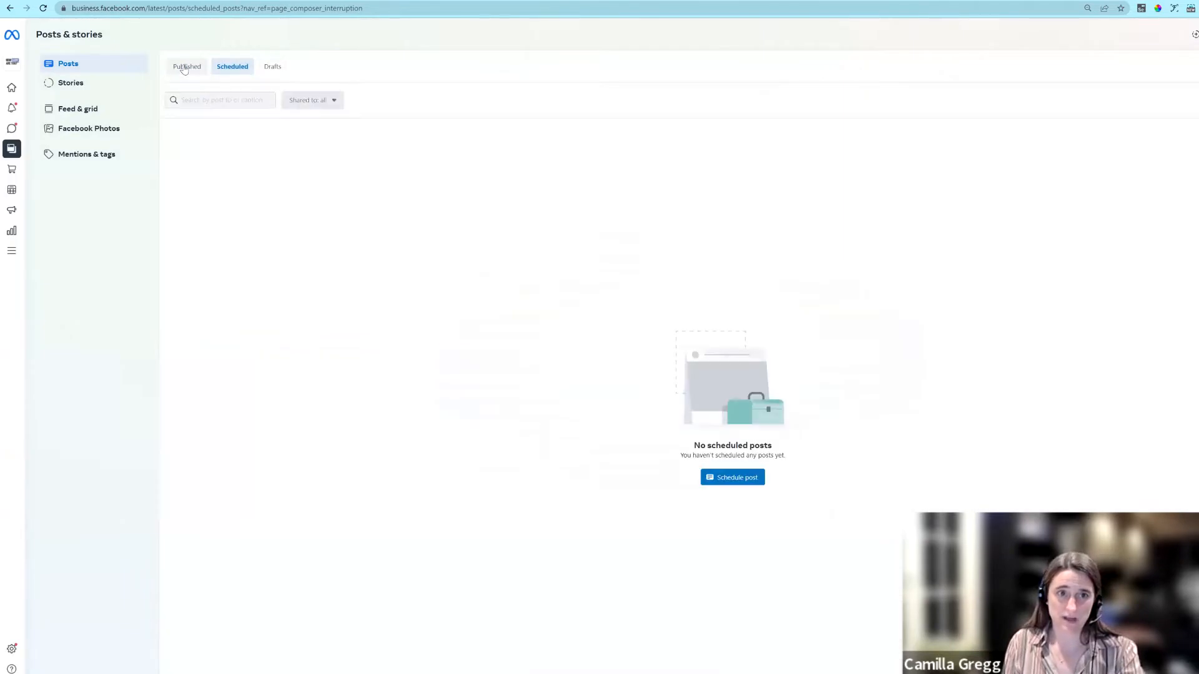
{"action": "left_click", "coordinate": [273, 67]}
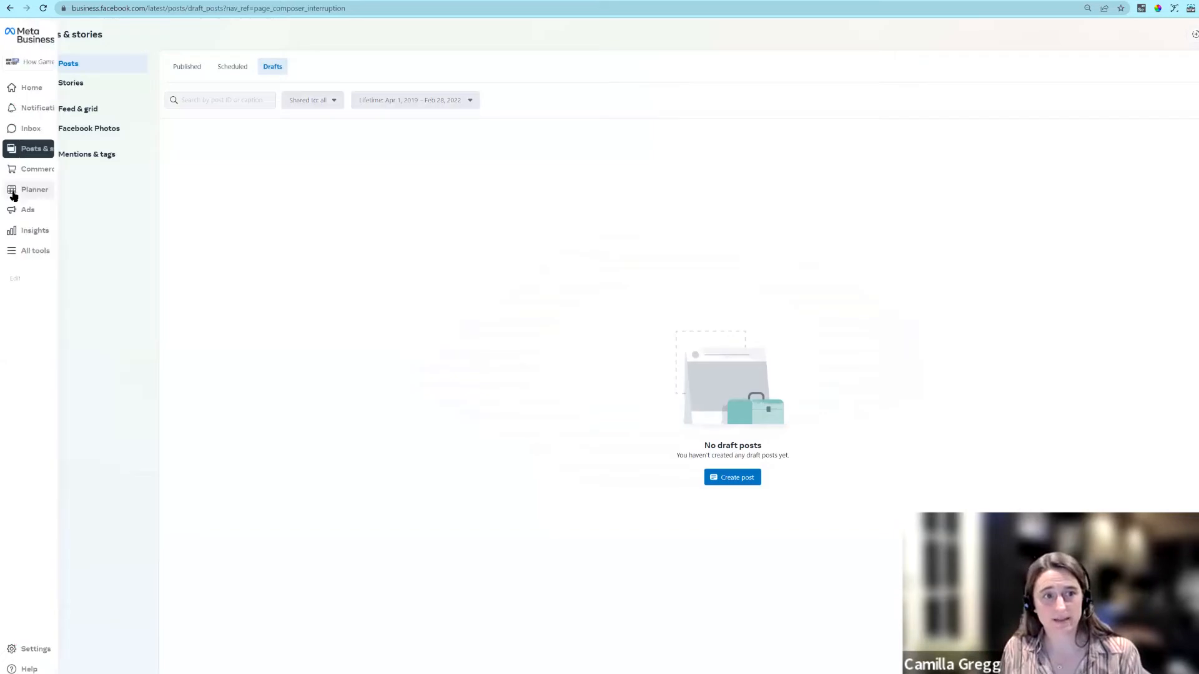
{"action": "left_click", "coordinate": [15, 194]}
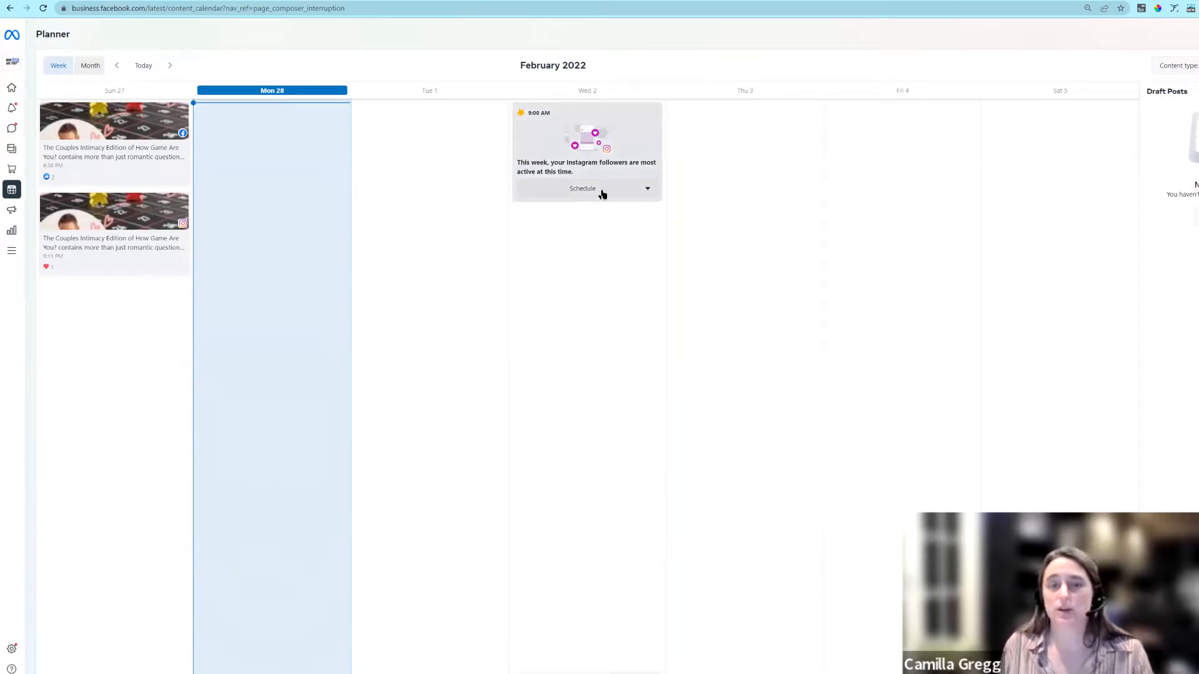
Step: Create a new post for both the How Game Are You Facebook page and the howgameareyou Instagram account, attaching the purple family quote image
{"action": "left_click", "coordinate": [17, 151]}
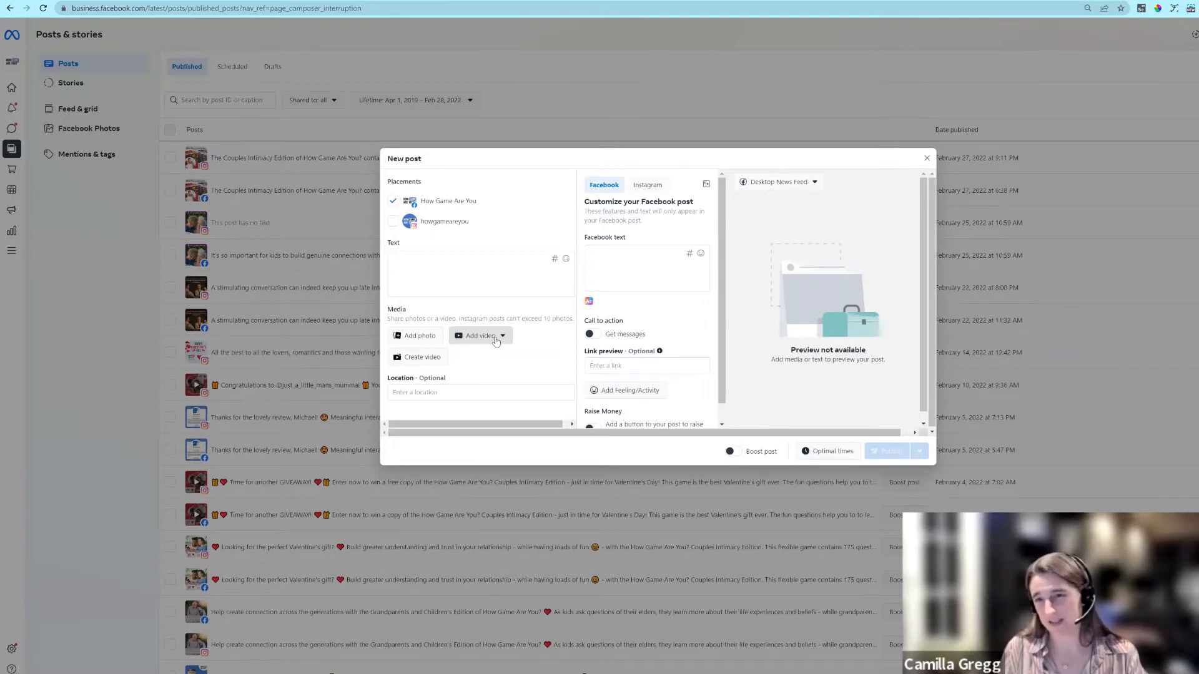
{"action": "left_click", "coordinate": [393, 223]}
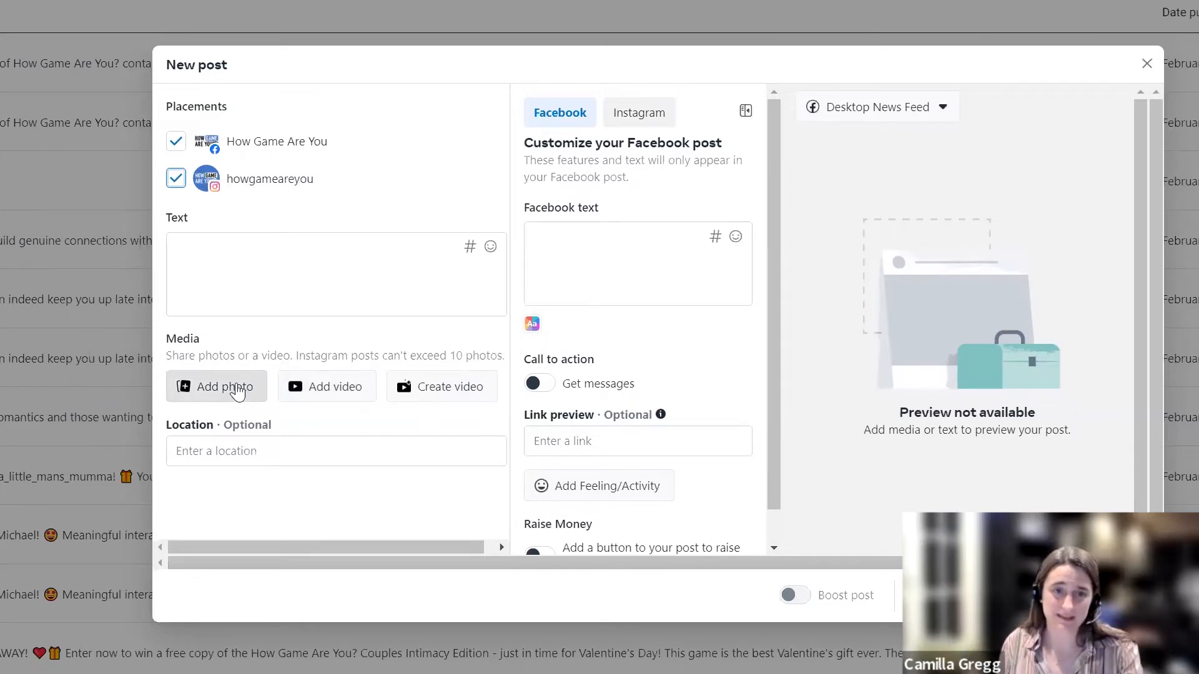
{"action": "left_click", "coordinate": [228, 387]}
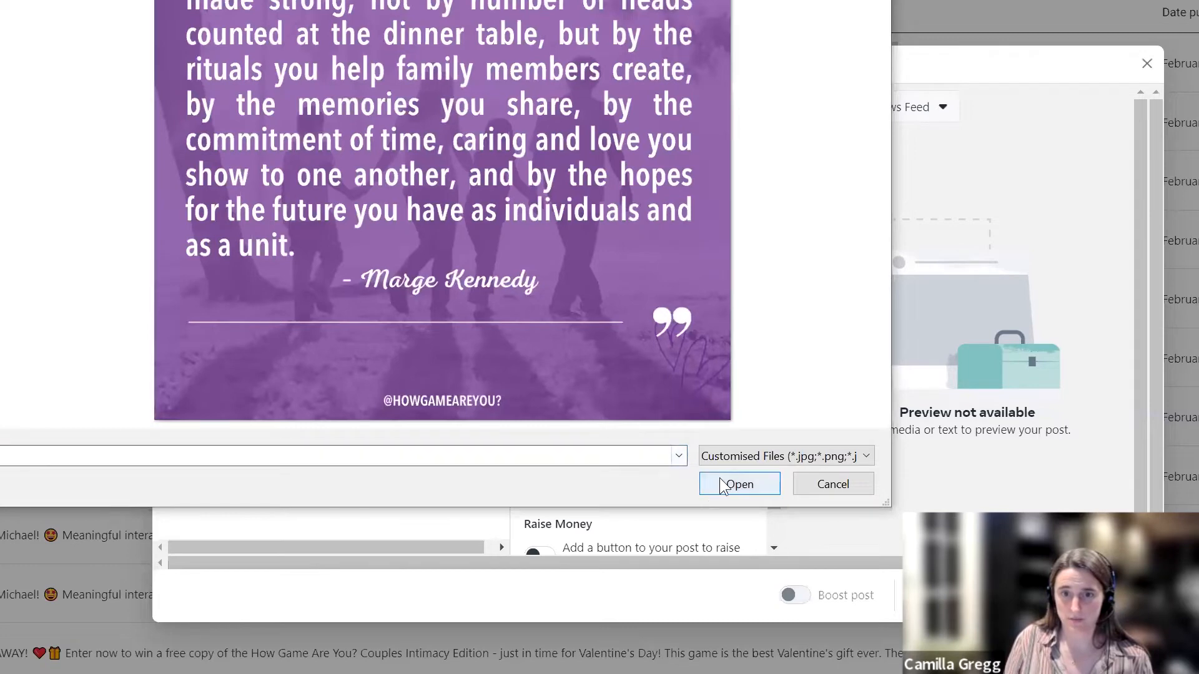
{"action": "left_click", "coordinate": [703, 484]}
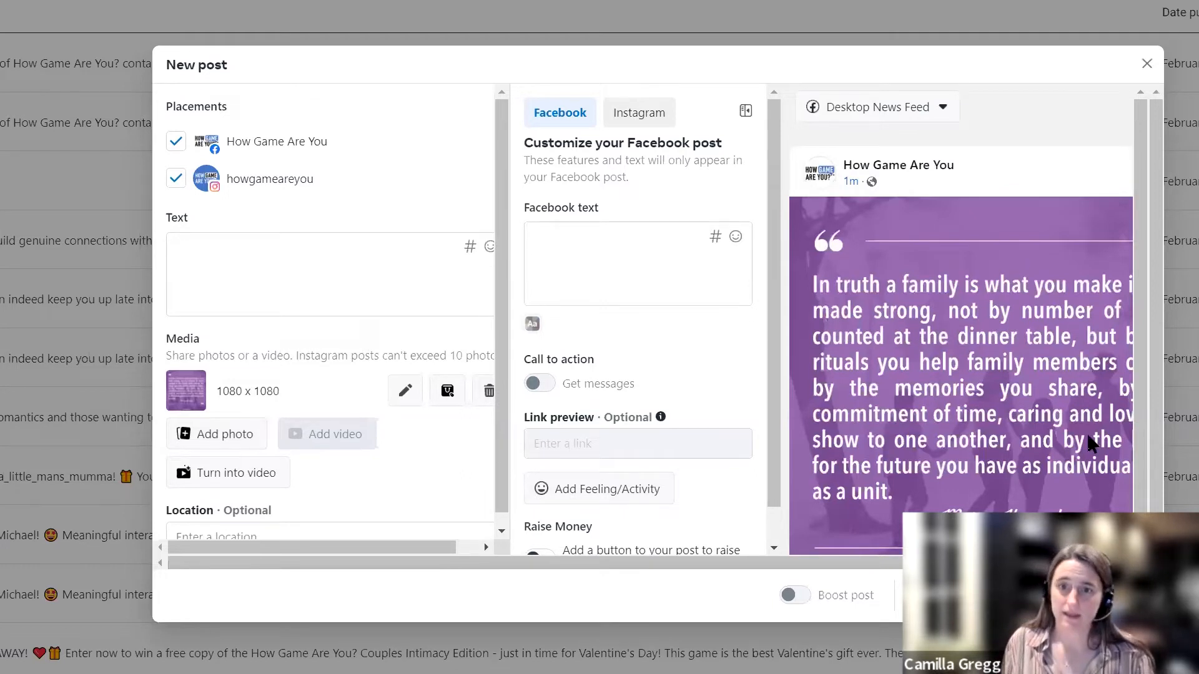
Step: Write the shared post text "Too true!" followed by a purple heart emoji
{"action": "left_click", "coordinate": [267, 251]}
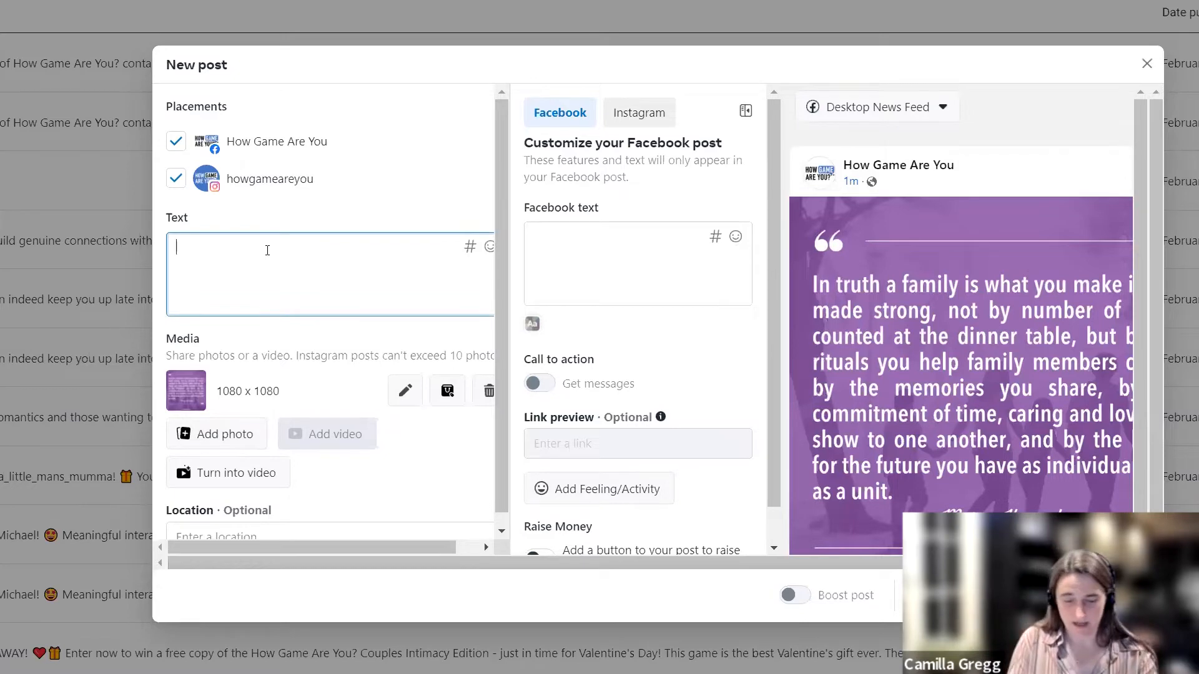
{"action": "type", "text": "Toot"}
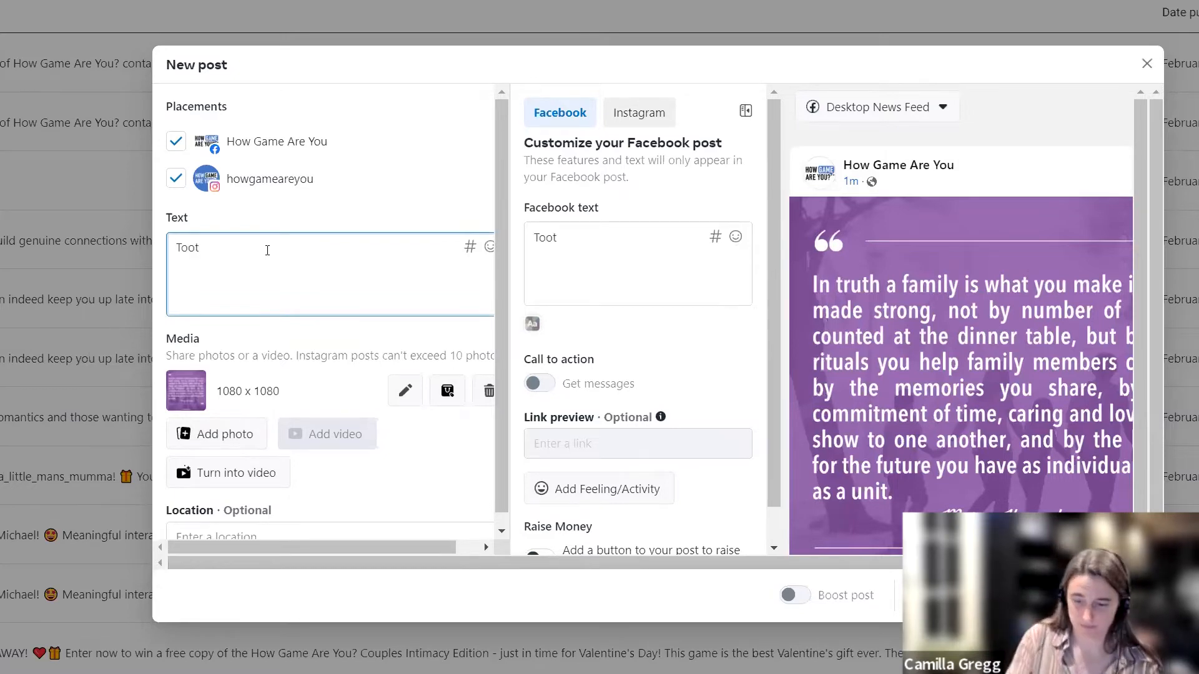
{"action": "key", "text": "BackSpace"}
{"action": "type", "text": "true"}
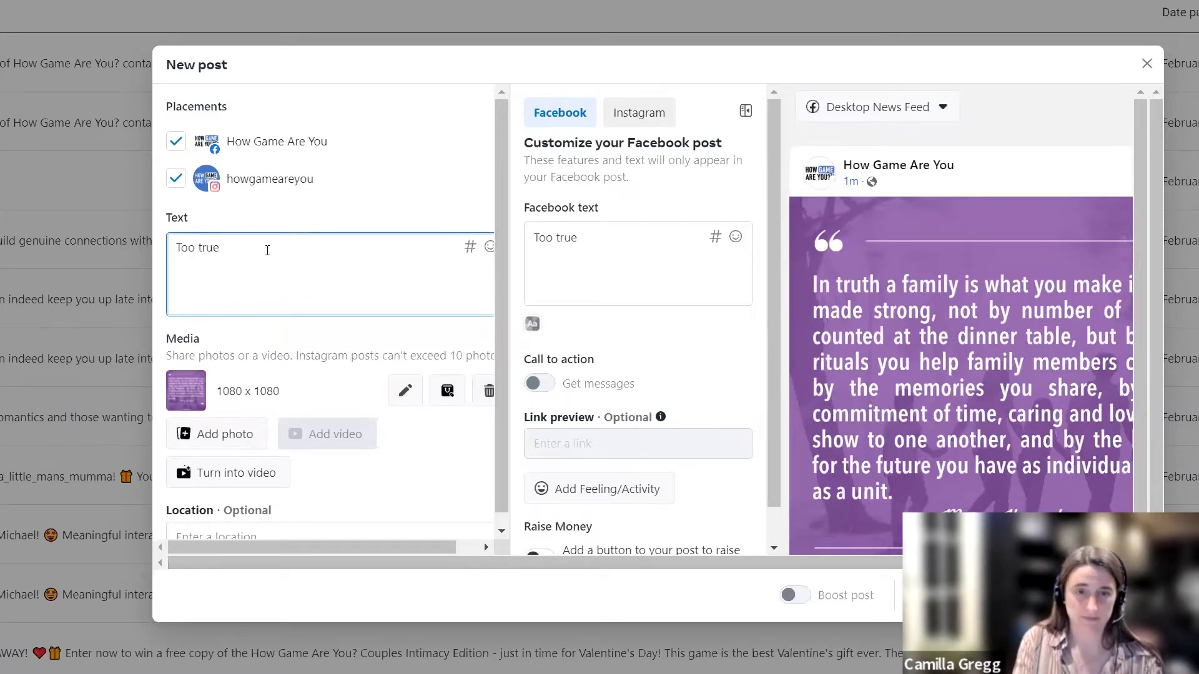
{"action": "type", "text": "!"}
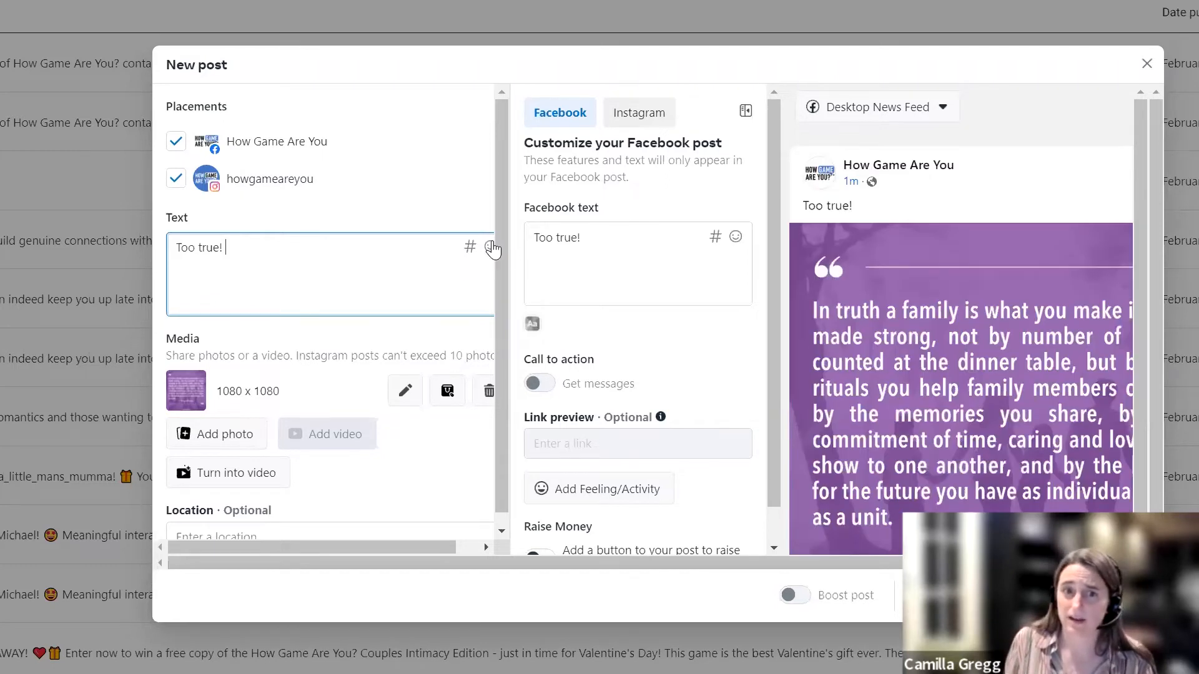
{"action": "left_click", "coordinate": [489, 248]}
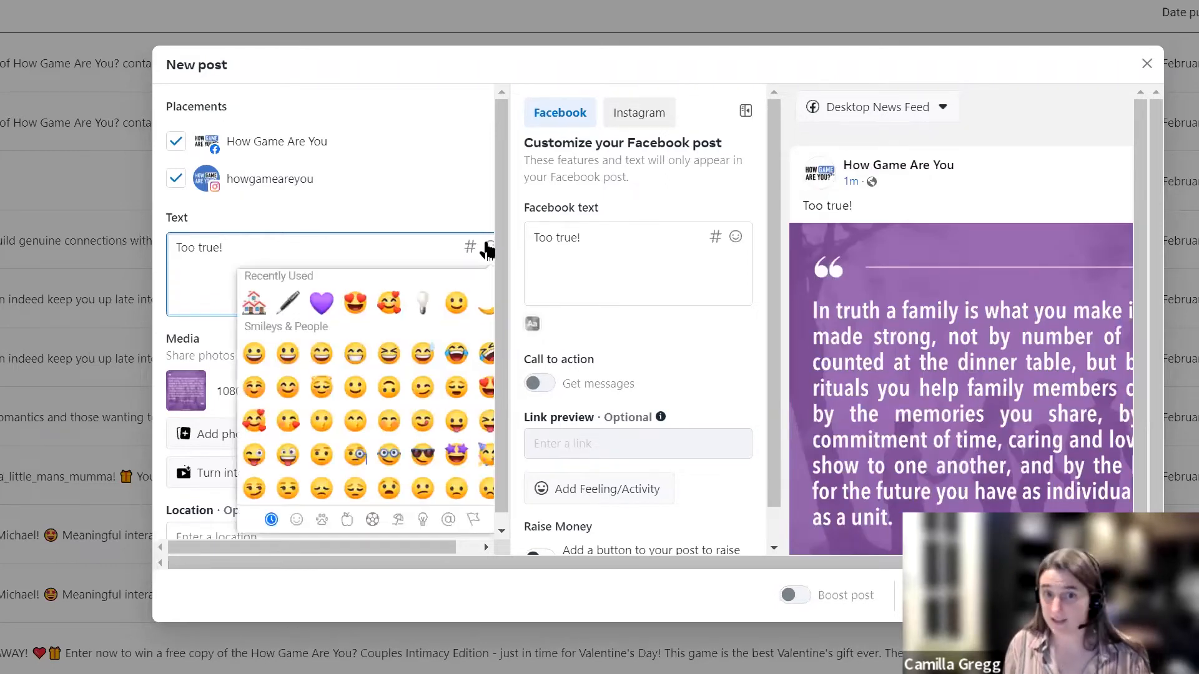
{"action": "left_click", "coordinate": [322, 302]}
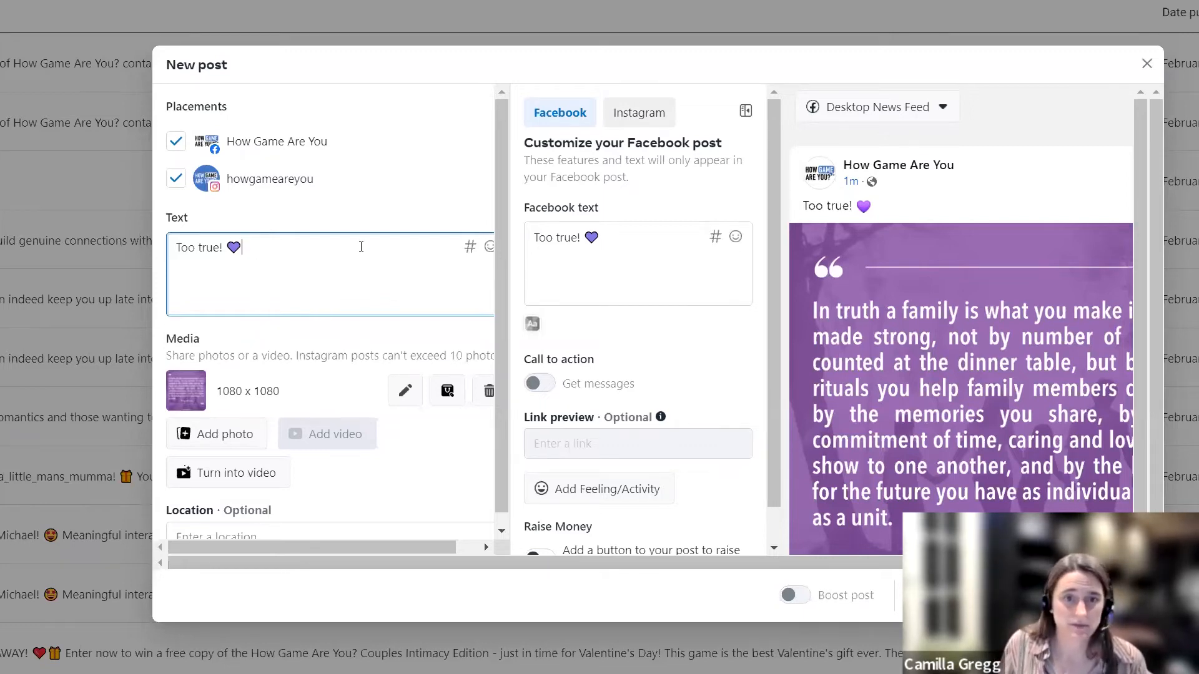
Step: Search hashtags for #margekennedy and add #margekennedy, #margekennedyquote and #margekennedyquotes to the post text
{"action": "left_click", "coordinate": [470, 248]}
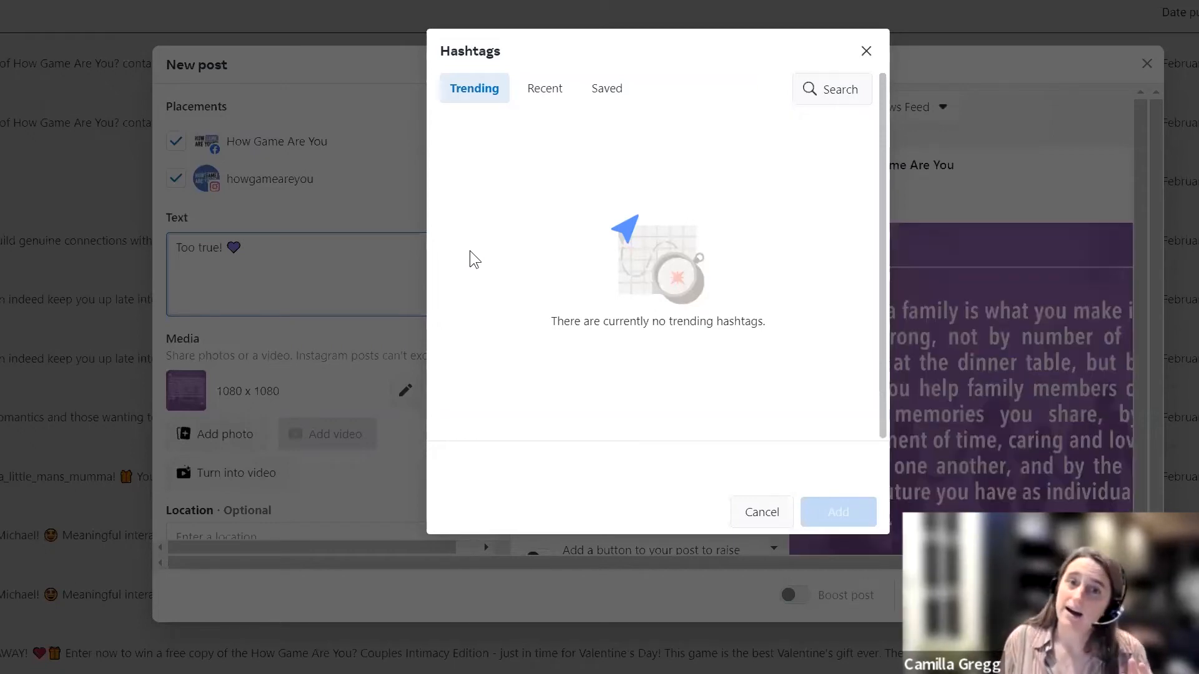
{"action": "left_click", "coordinate": [823, 88]}
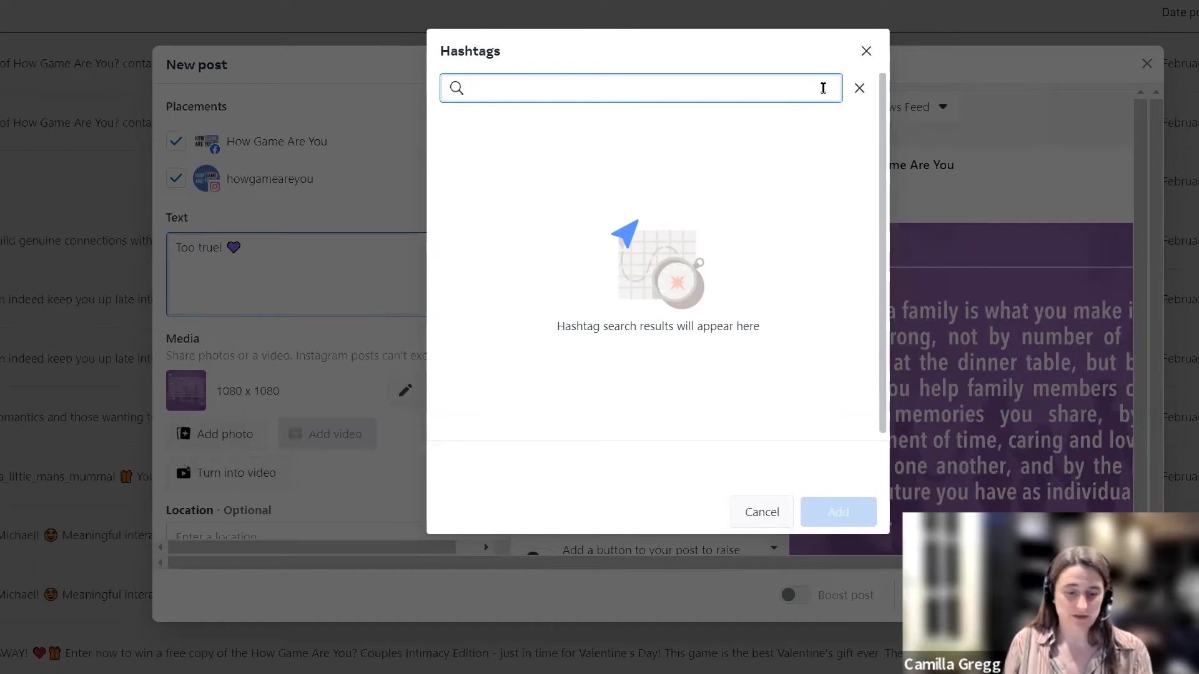
{"action": "type", "text": "#marge"}
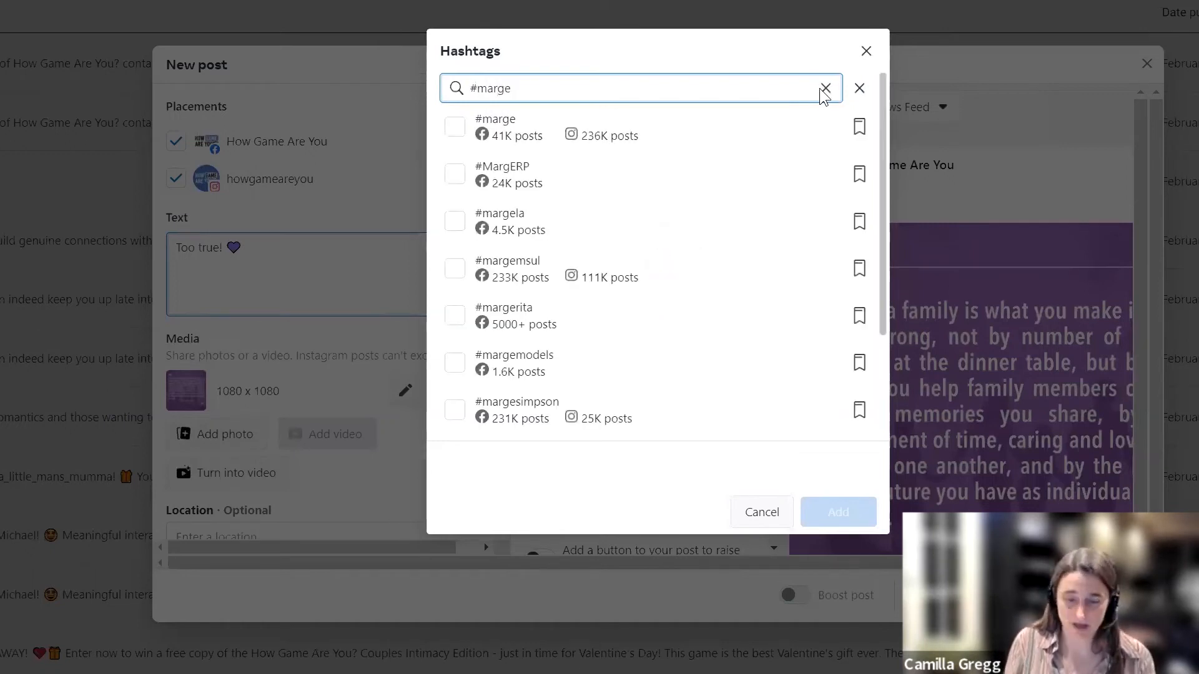
{"action": "type", "text": "kennedy"}
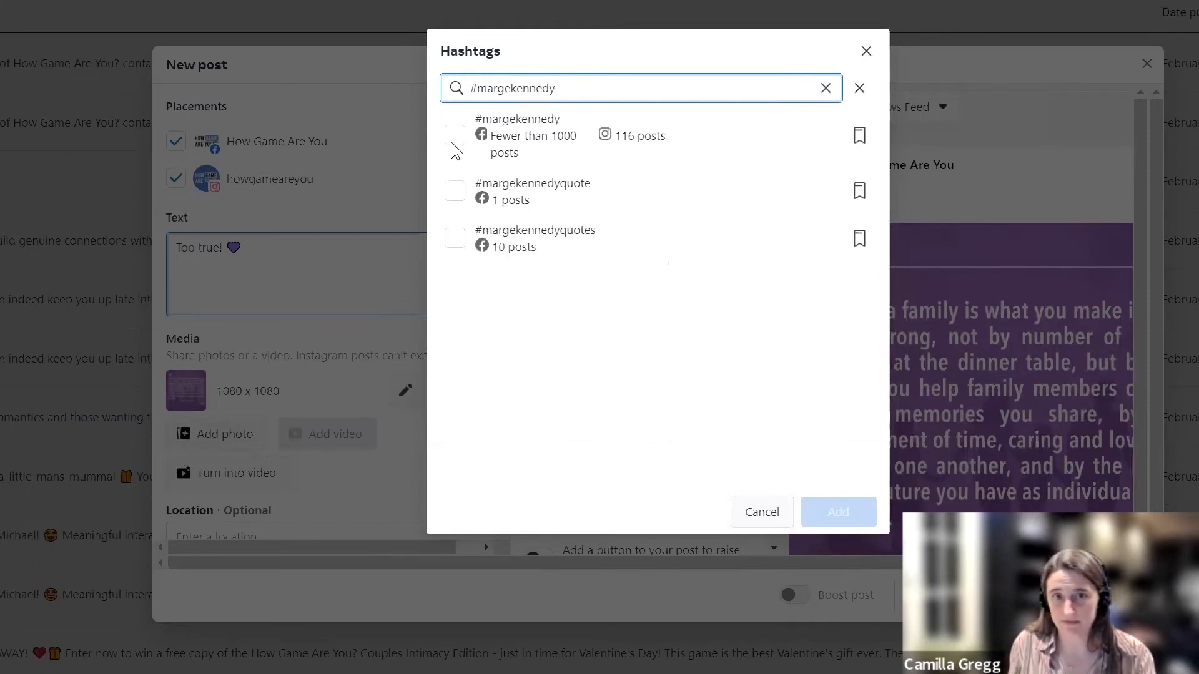
{"action": "left_click", "coordinate": [455, 137]}
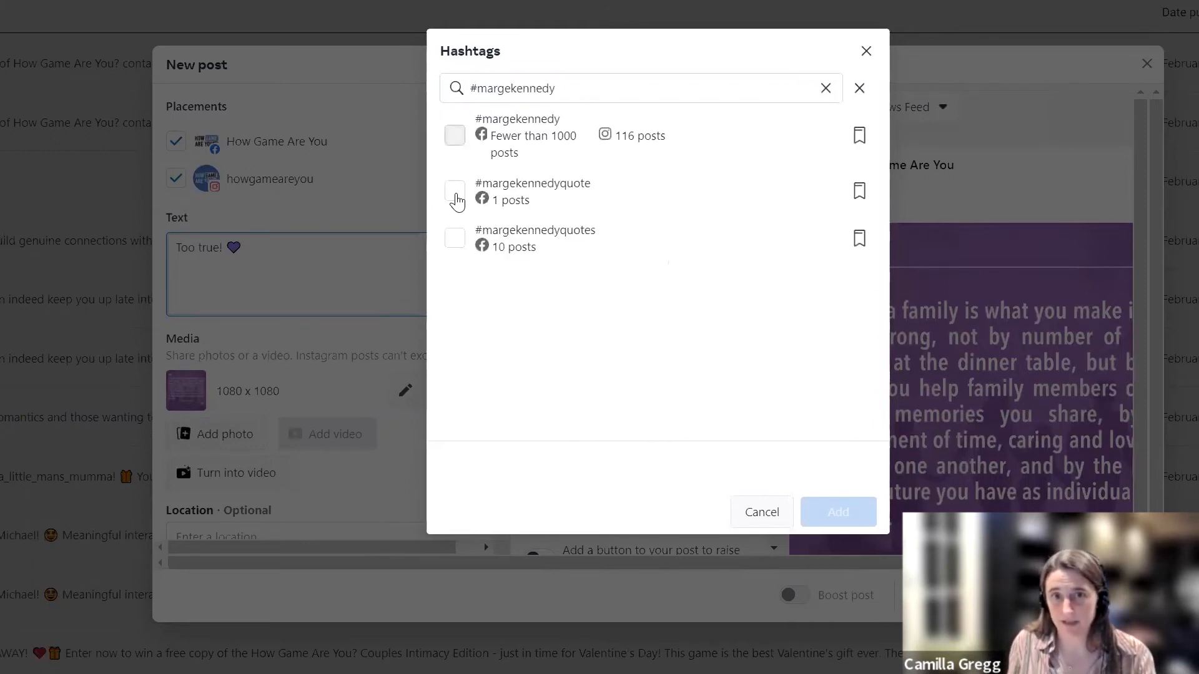
{"action": "left_click", "coordinate": [455, 243]}
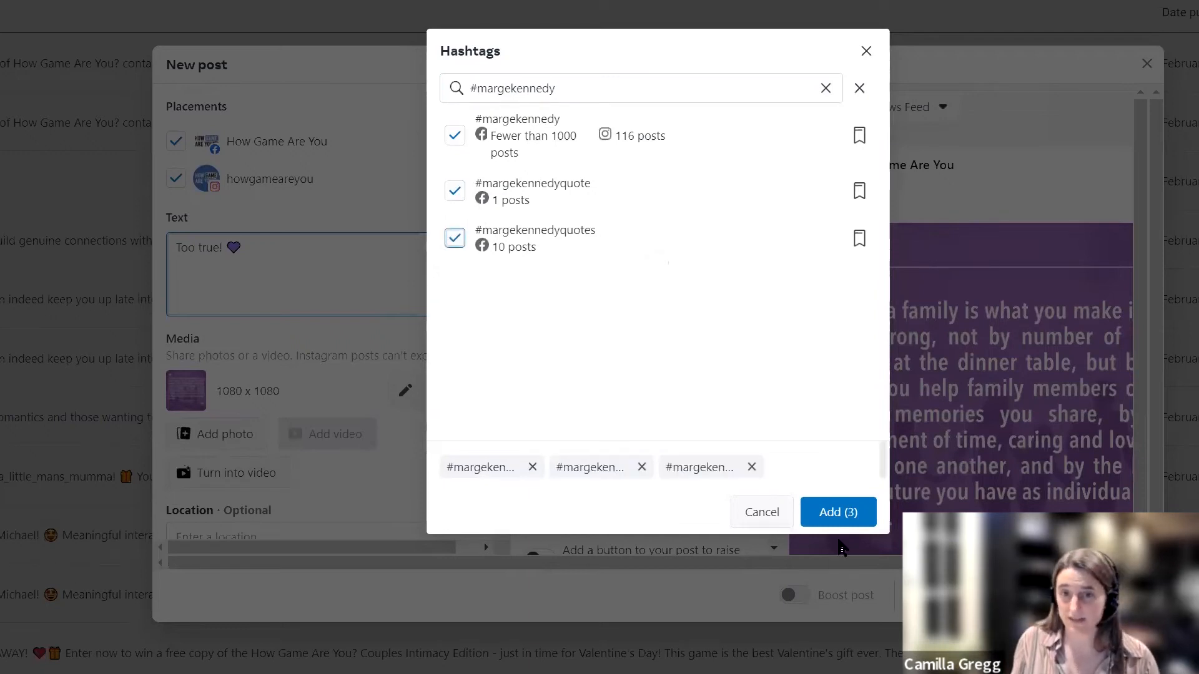
{"action": "left_click", "coordinate": [835, 516]}
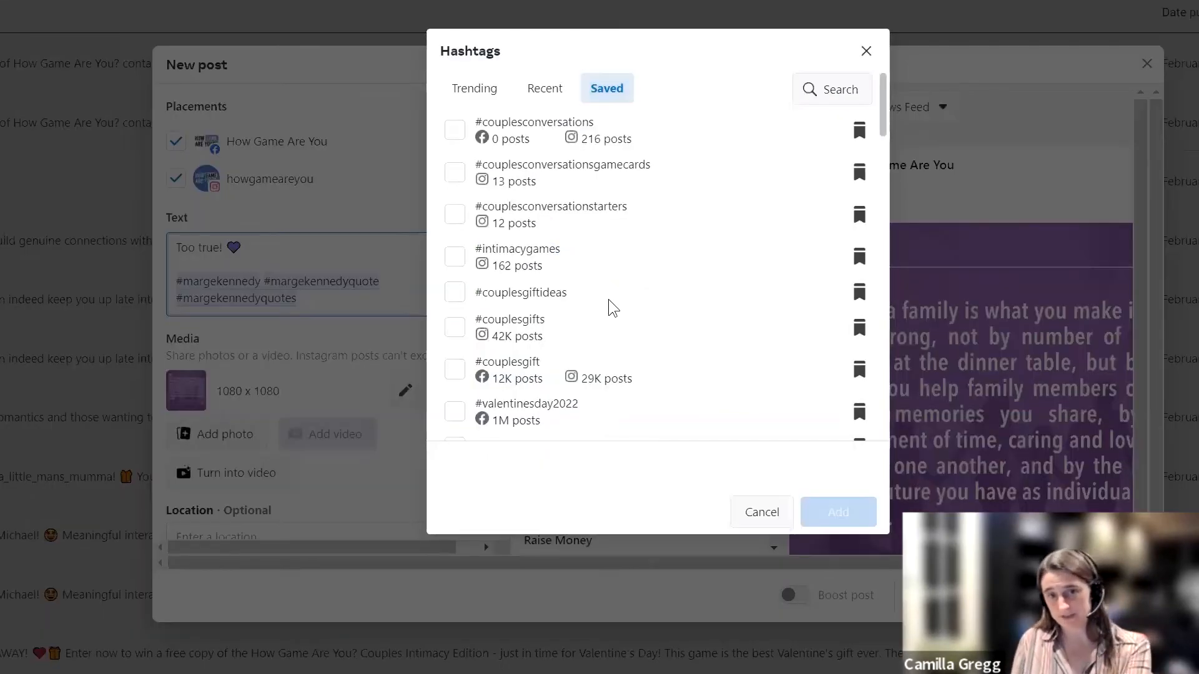
Step: Look through the list of saved hashtags for ones that suit the post
{"action": "scroll", "coordinate": [608, 316], "scroll_direction": "down", "scroll_amount": 10}
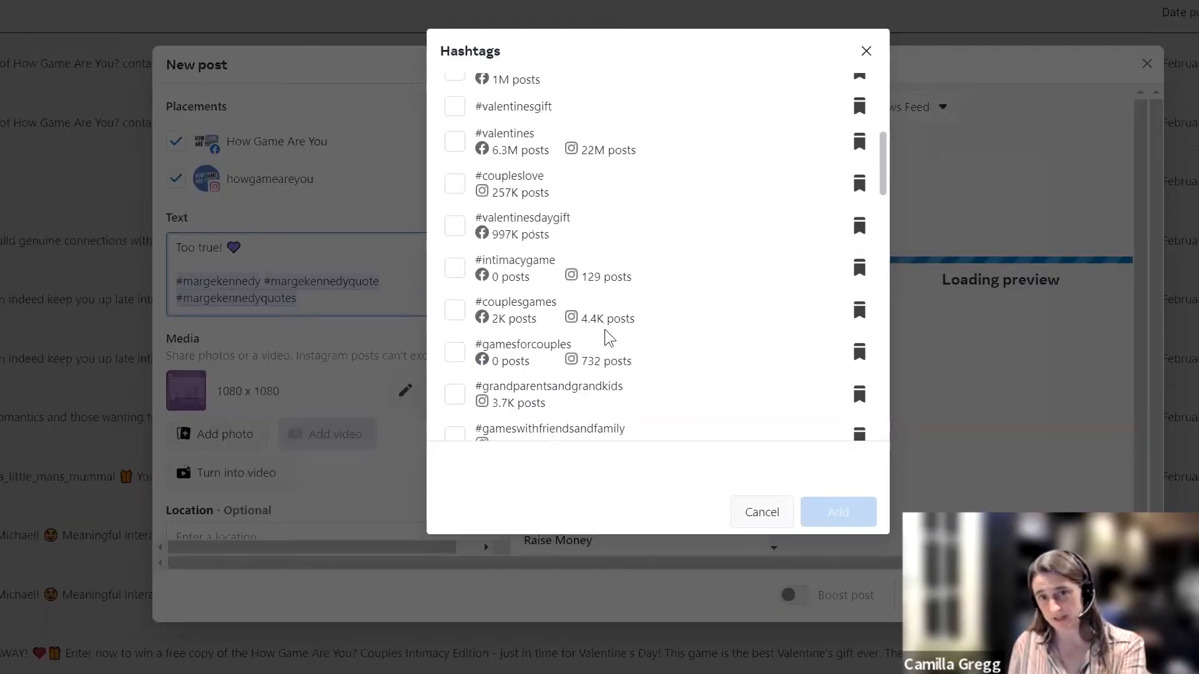
{"action": "scroll", "coordinate": [610, 338], "scroll_direction": "down", "scroll_amount": 15}
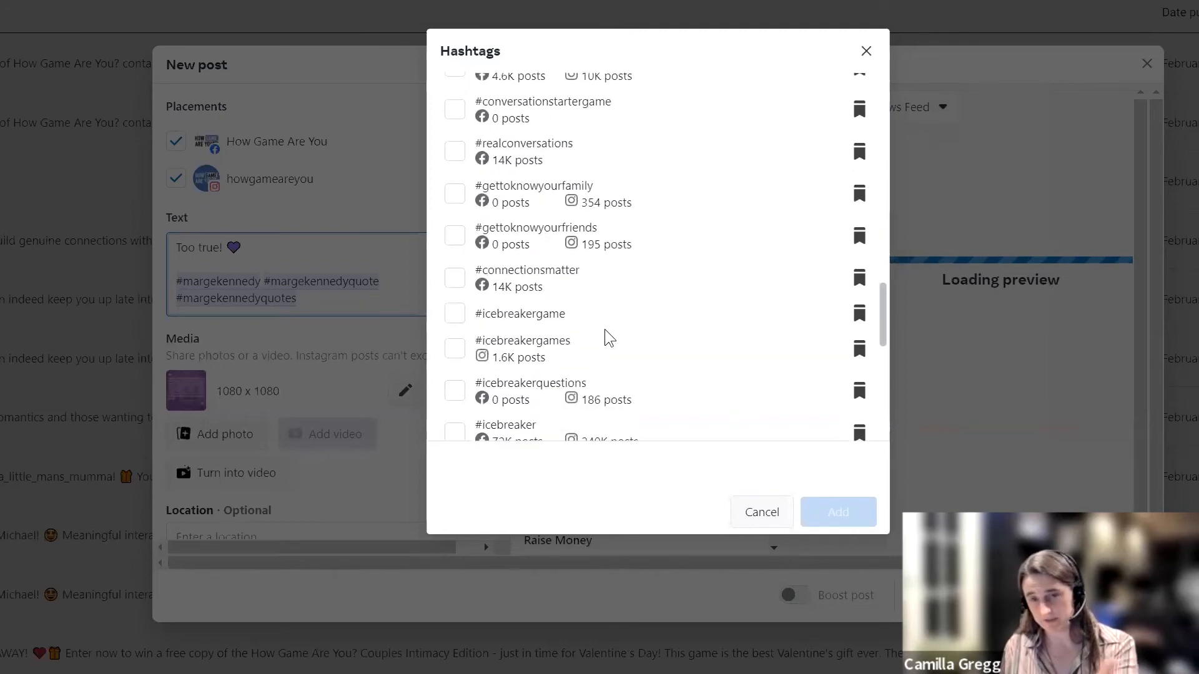
{"action": "scroll", "coordinate": [609, 337], "scroll_direction": "down", "scroll_amount": 3}
{"action": "scroll", "coordinate": [605, 337], "scroll_direction": "up", "scroll_amount": 15}
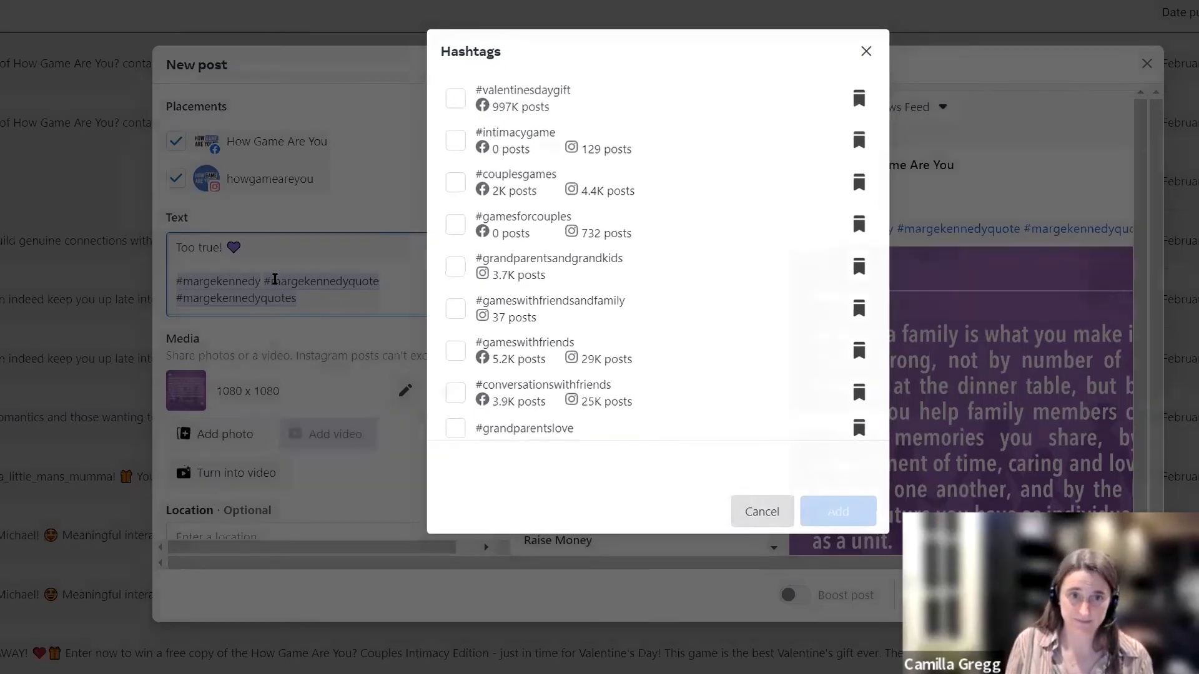
Step: Replace #margekennedyquote and #margekennedyquotes in the shared post text with #familylove
{"action": "left_click", "coordinate": [312, 297]}
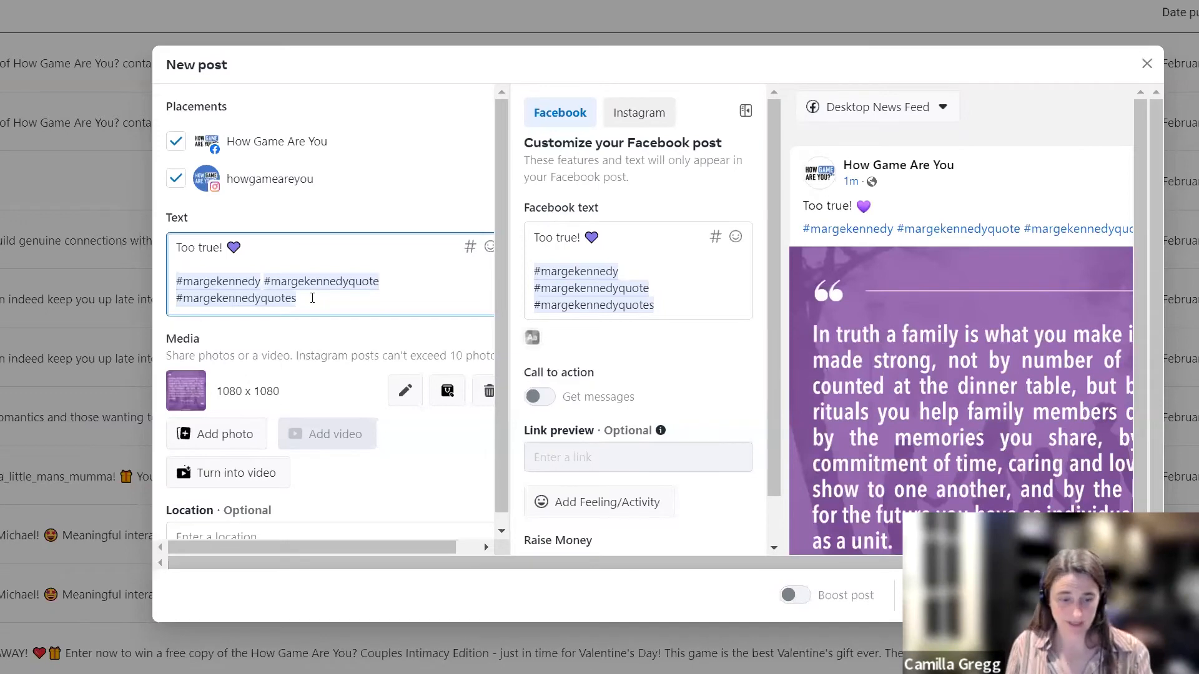
{"action": "key", "text": "ctrl+shift+Left"}
{"action": "key", "text": "ctrl+shift+Left"}
{"action": "key", "text": "ctrl+shift+Left"}
{"action": "key", "text": "ctrl+shift+Left"}
{"action": "key", "text": "BackSpace"}
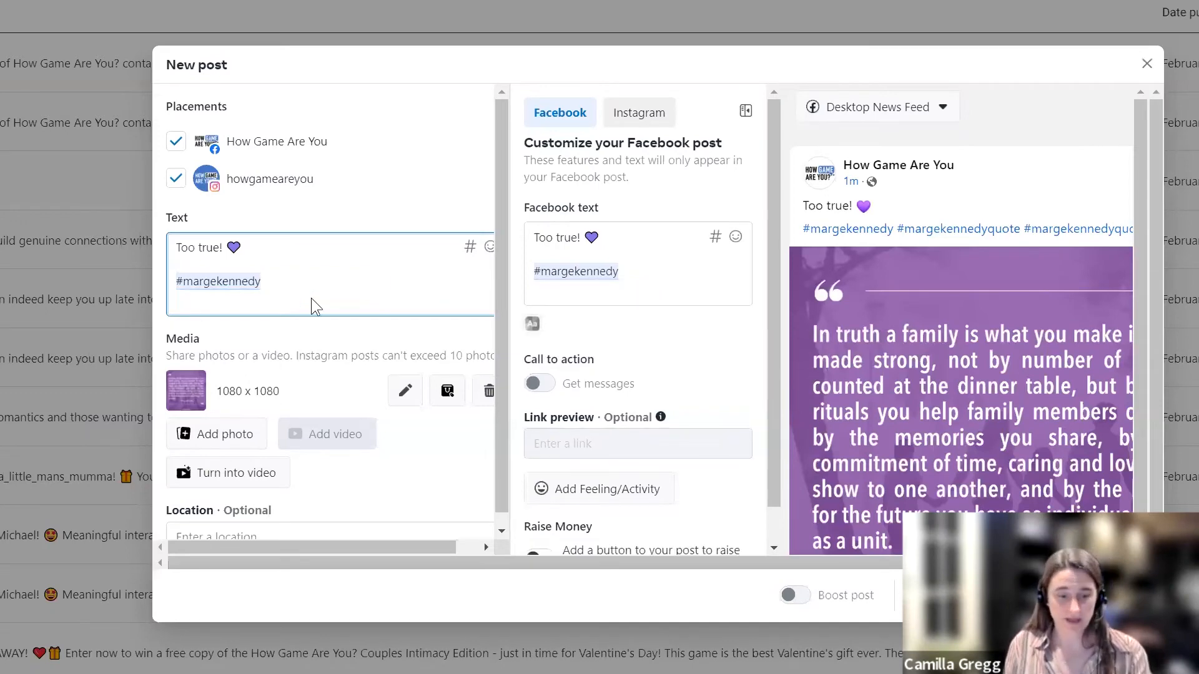
{"action": "type", "text": "#"}
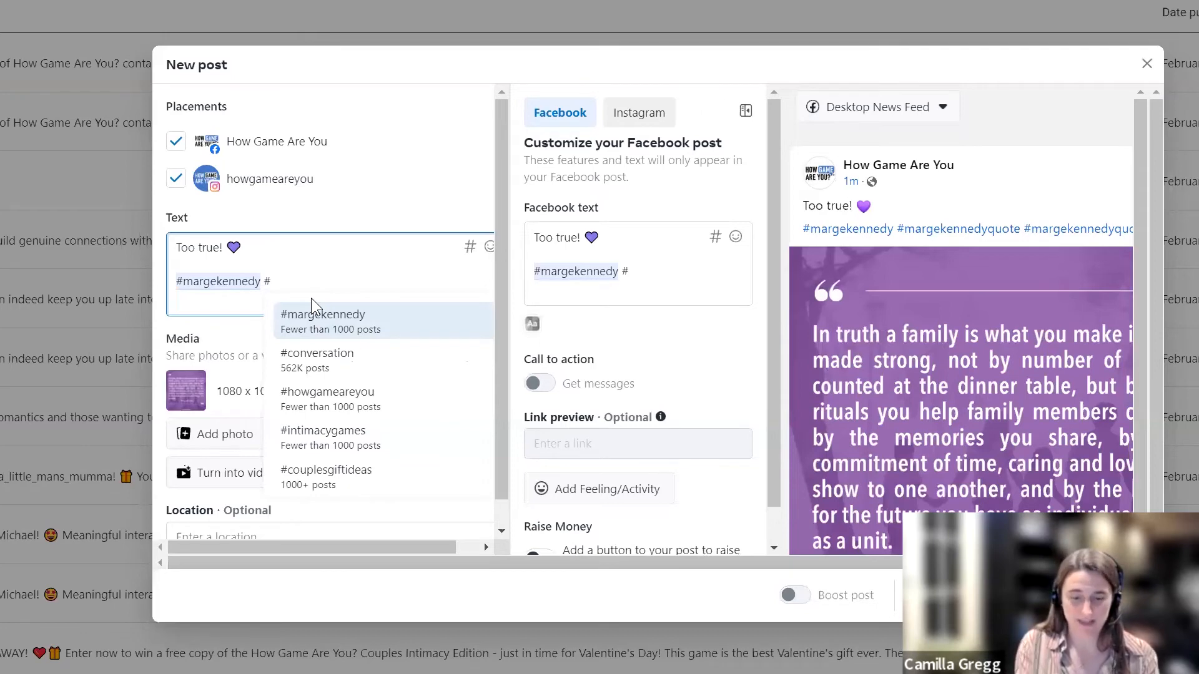
{"action": "type", "text": "familylove"}
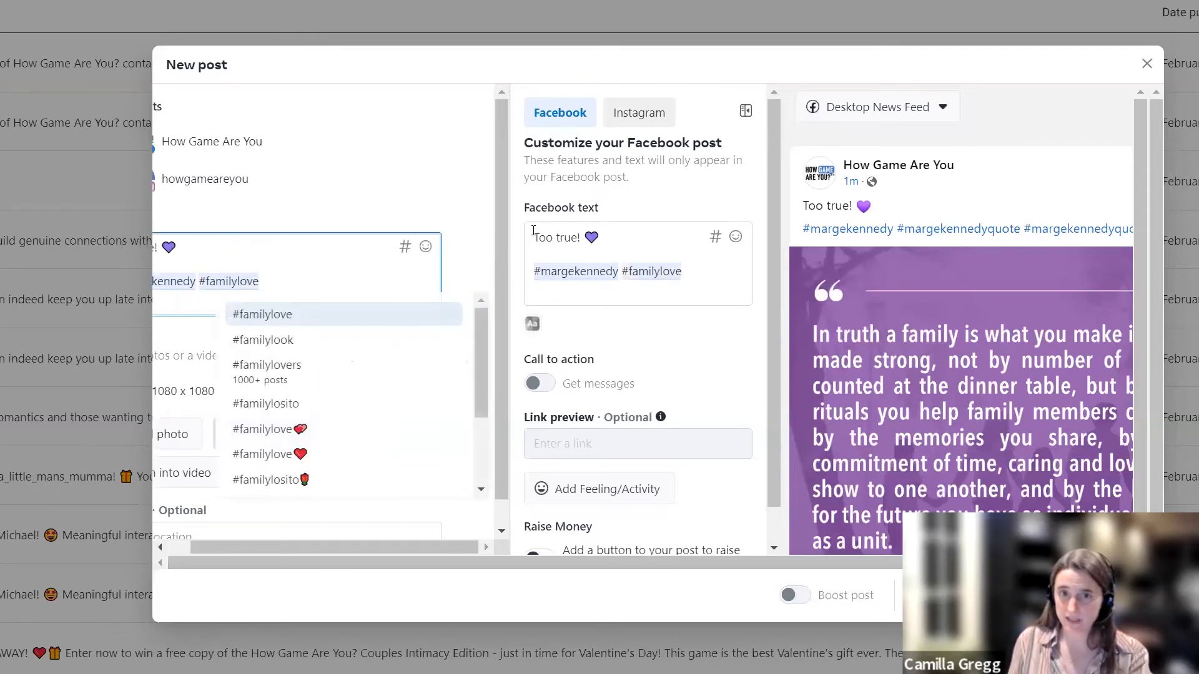
Step: Customize the post text per platform and add the saved hashtags #howgameareyou and #familygametime to the Instagram version only
{"action": "left_click", "coordinate": [690, 276]}
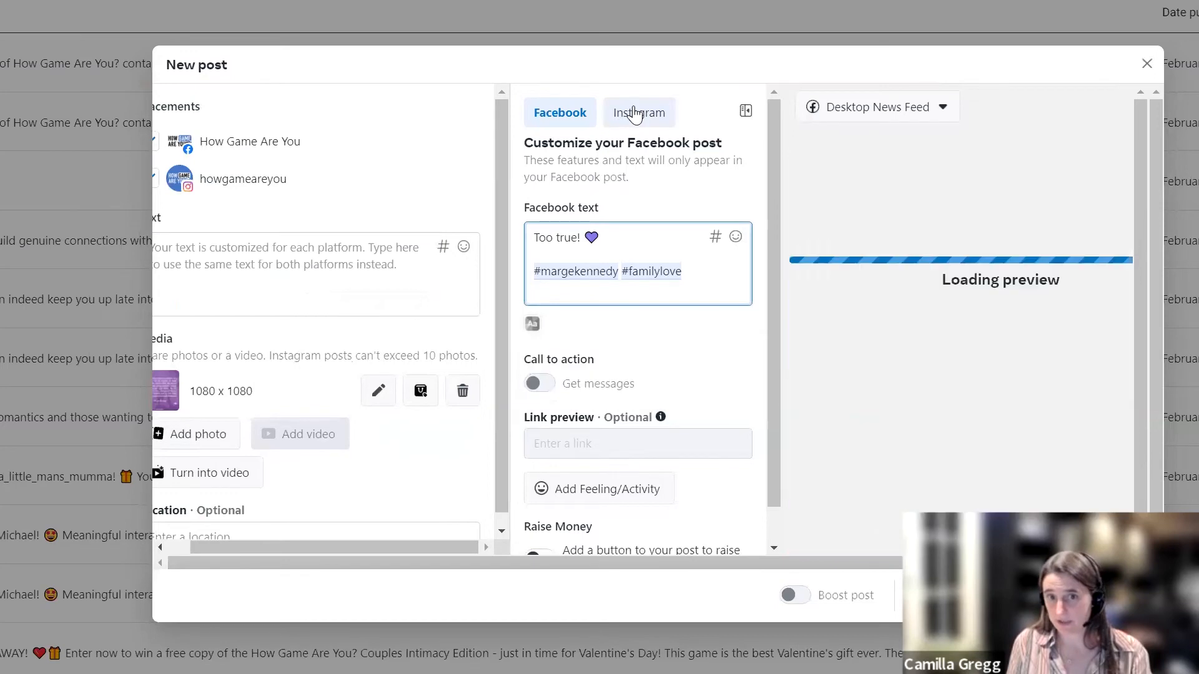
{"action": "left_click", "coordinate": [635, 114]}
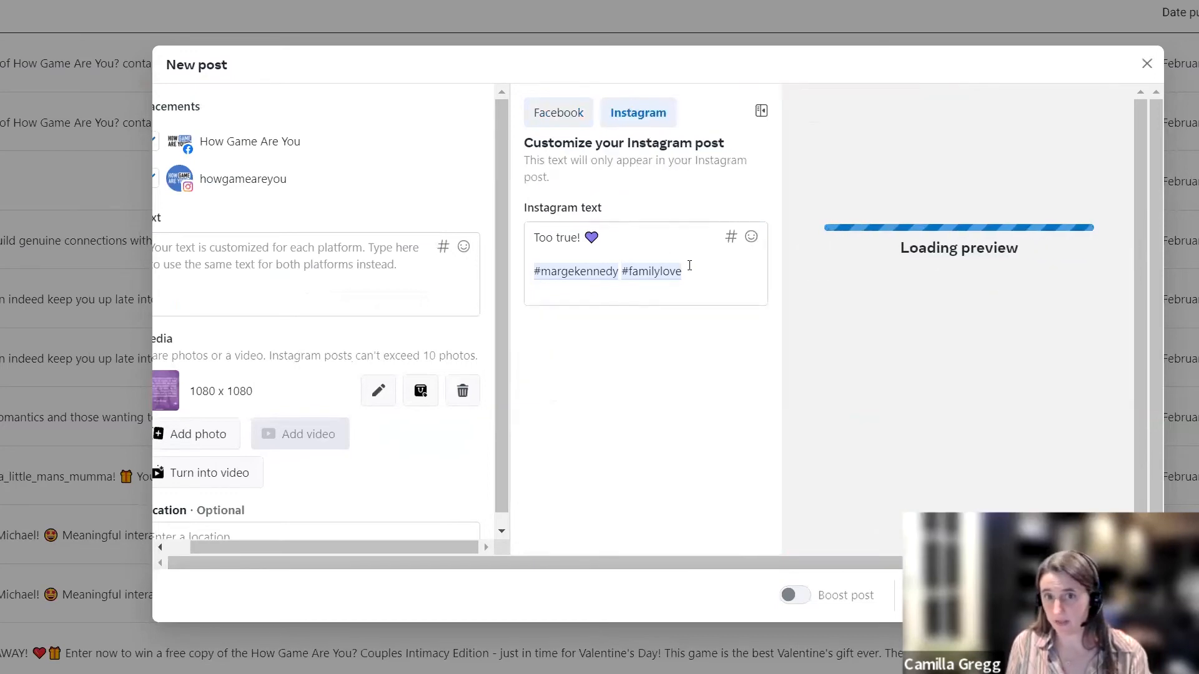
{"action": "left_click", "coordinate": [699, 272]}
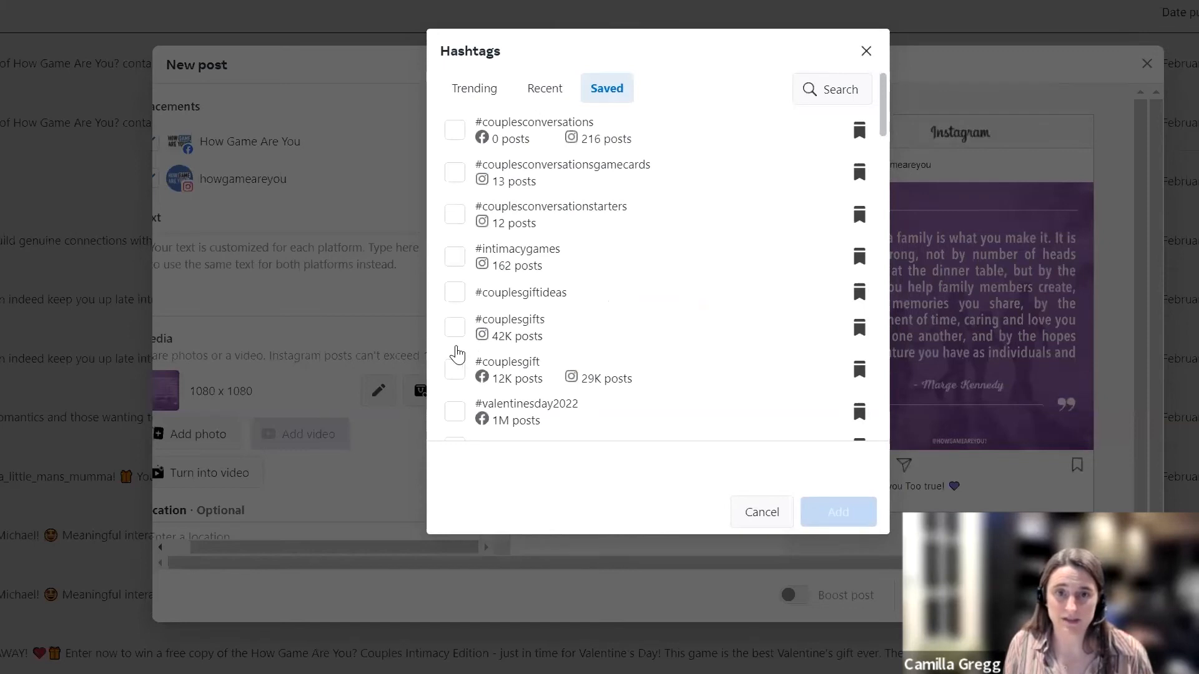
{"action": "scroll", "coordinate": [457, 354], "scroll_direction": "down", "scroll_amount": 3}
{"action": "scroll", "coordinate": [562, 351], "scroll_direction": "down", "scroll_amount": 2}
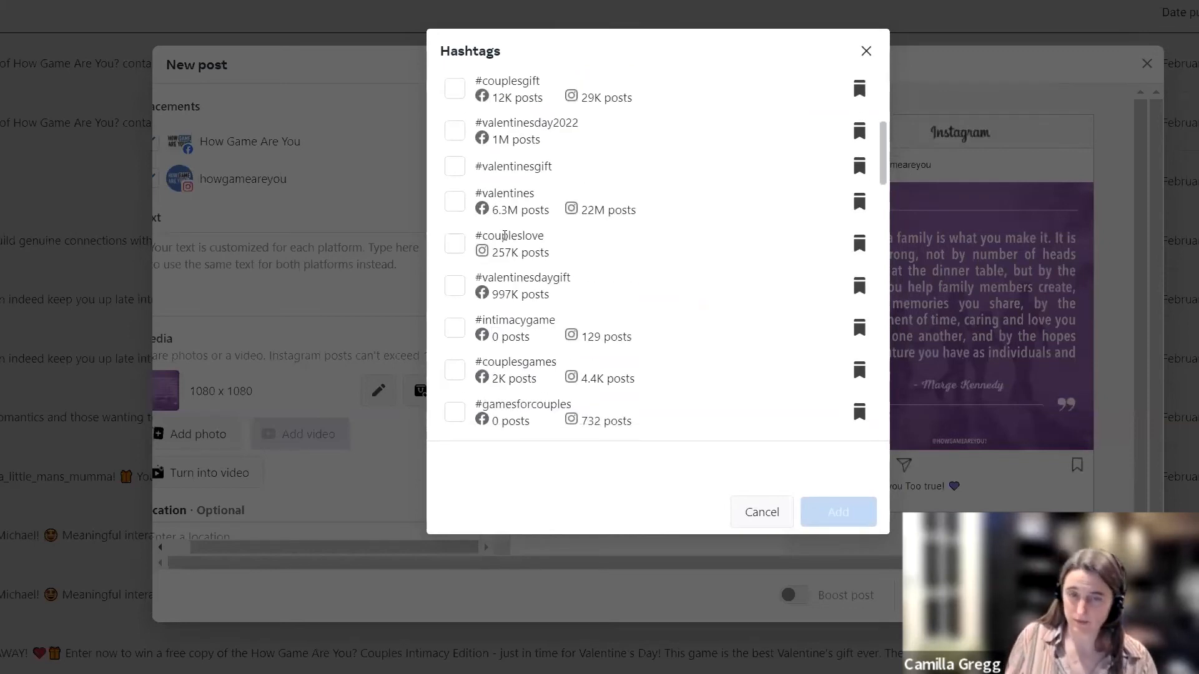
{"action": "scroll", "coordinate": [504, 236], "scroll_direction": "down", "scroll_amount": 6}
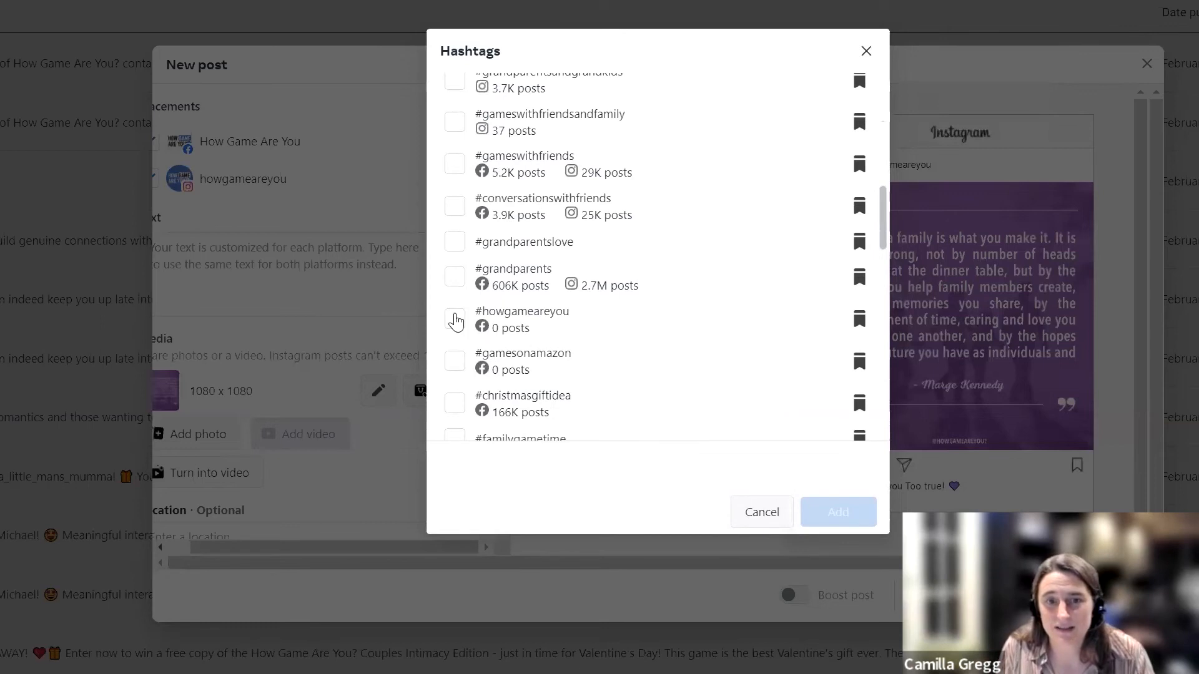
{"action": "left_click", "coordinate": [455, 318]}
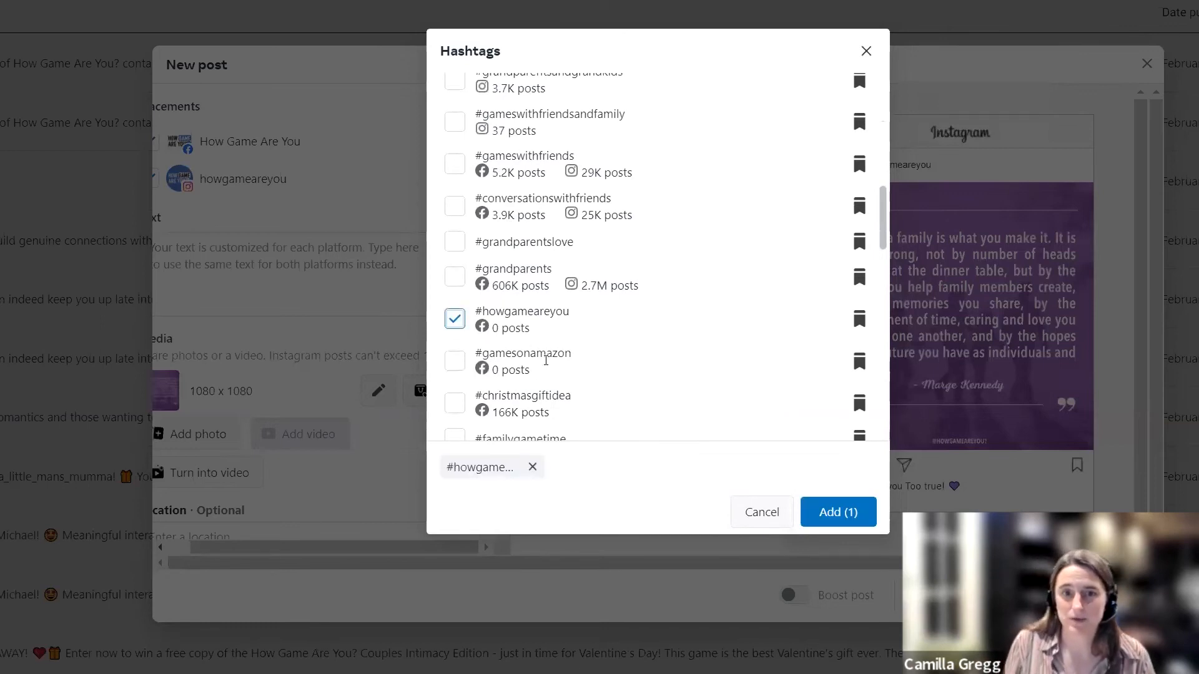
{"action": "scroll", "coordinate": [546, 360], "scroll_direction": "down", "scroll_amount": 1}
{"action": "scroll", "coordinate": [546, 361], "scroll_direction": "down", "scroll_amount": 1}
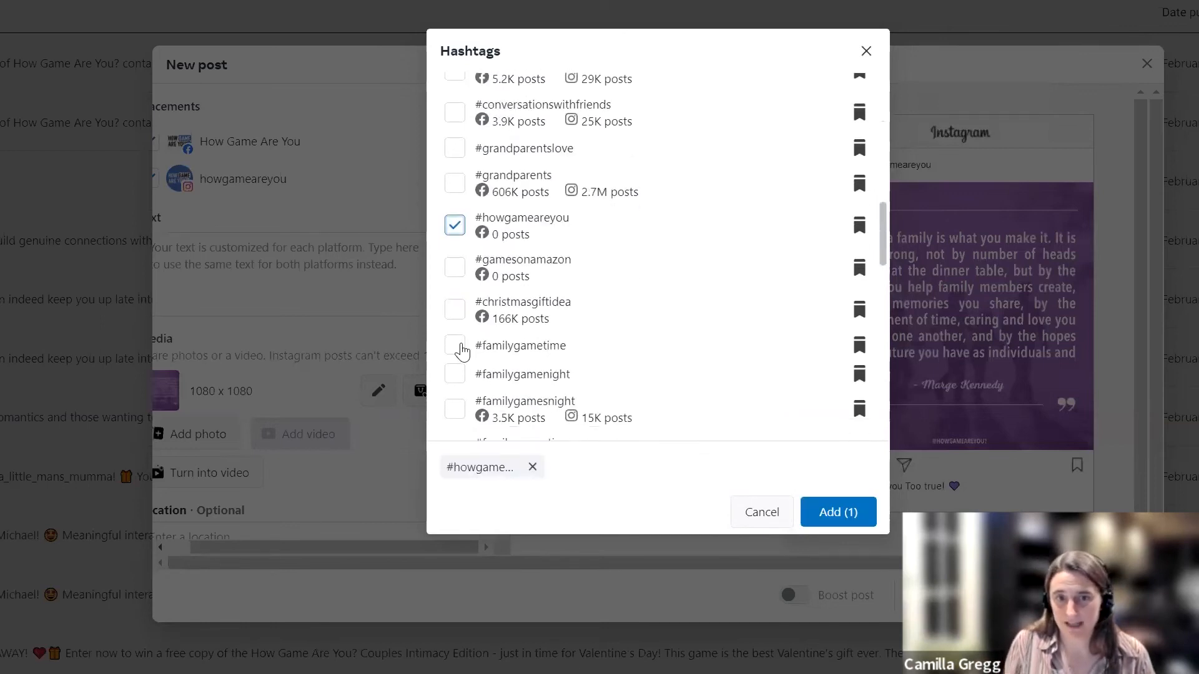
{"action": "left_click", "coordinate": [455, 345]}
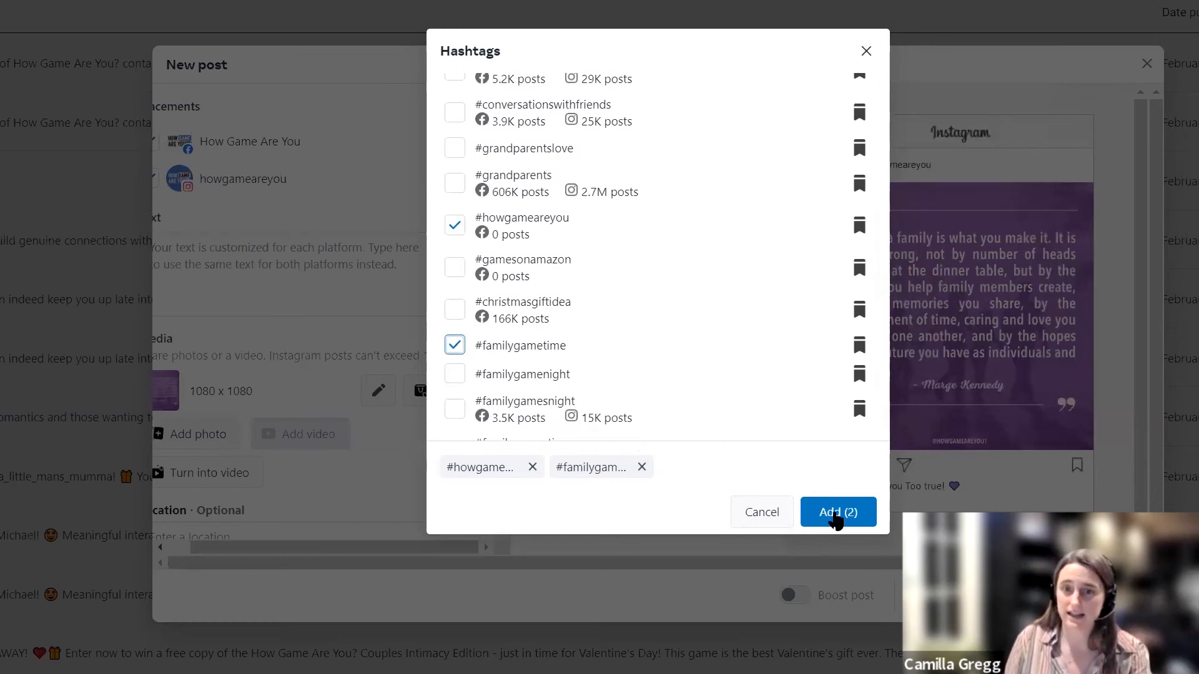
{"action": "left_click", "coordinate": [837, 517]}
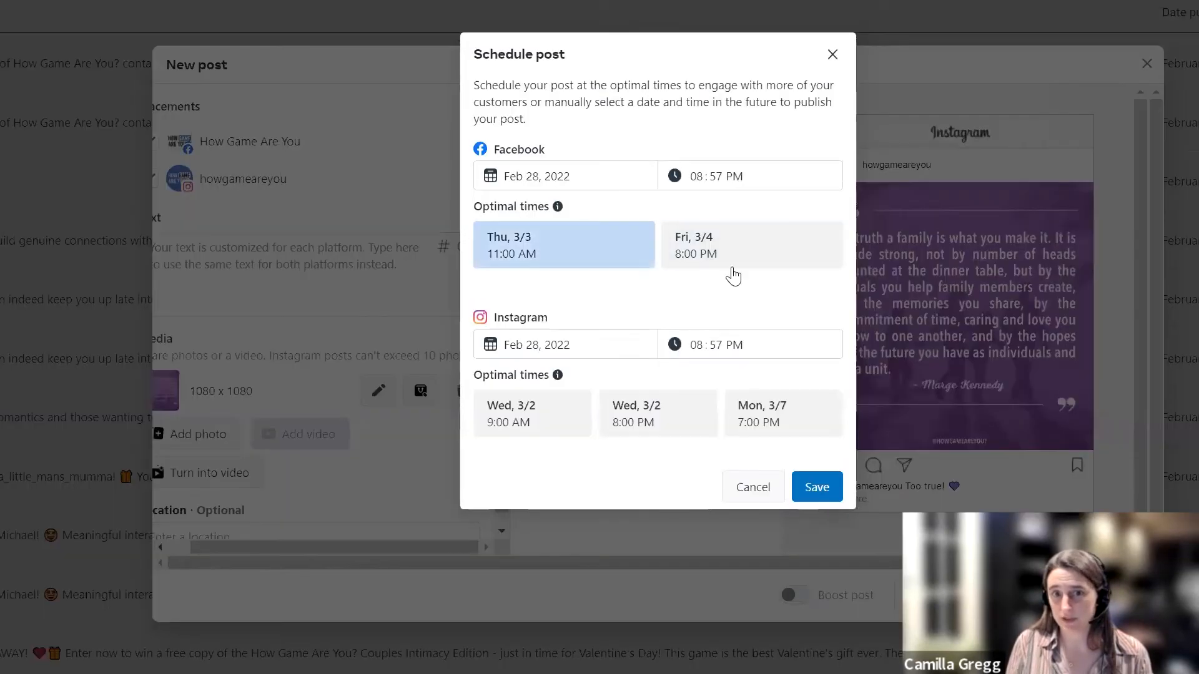
Step: Check the scheduling options and suggested optimal times for Facebook and Instagram, leaving the post unscheduled
{"action": "left_click", "coordinate": [734, 263]}
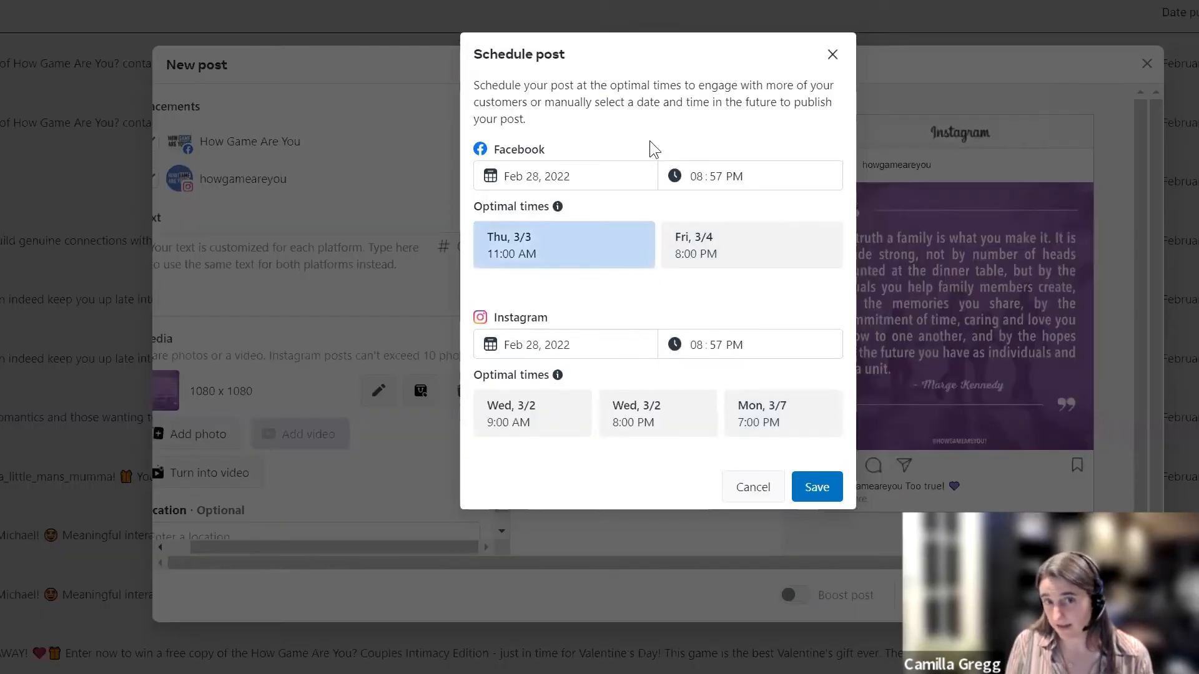
{"action": "left_click", "coordinate": [758, 494]}
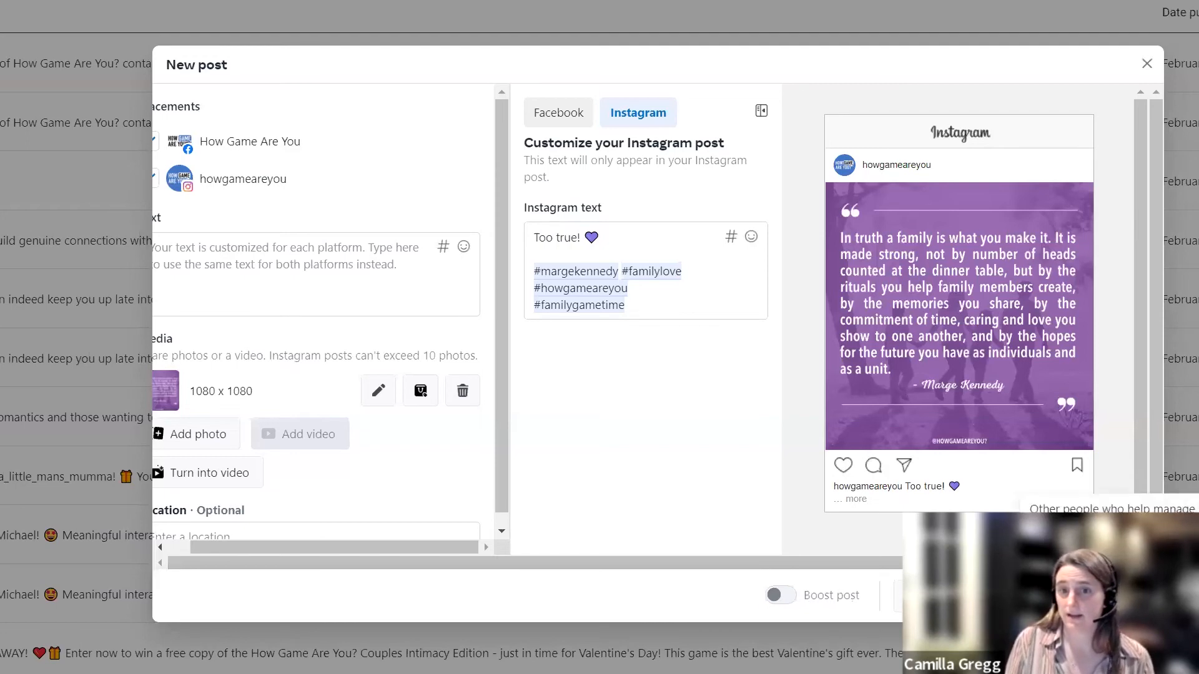
Step: Save the new post as a draft and open the list of draft posts
{"action": "left_click", "coordinate": [1009, 595]}
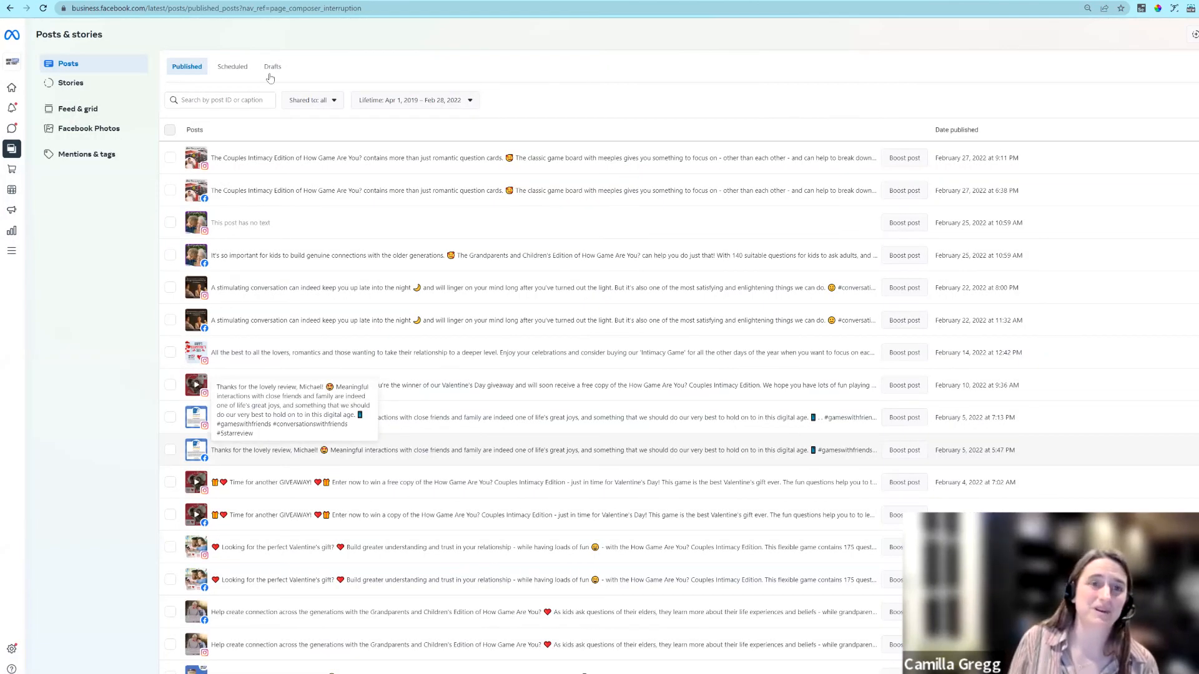
{"action": "left_click", "coordinate": [273, 70]}
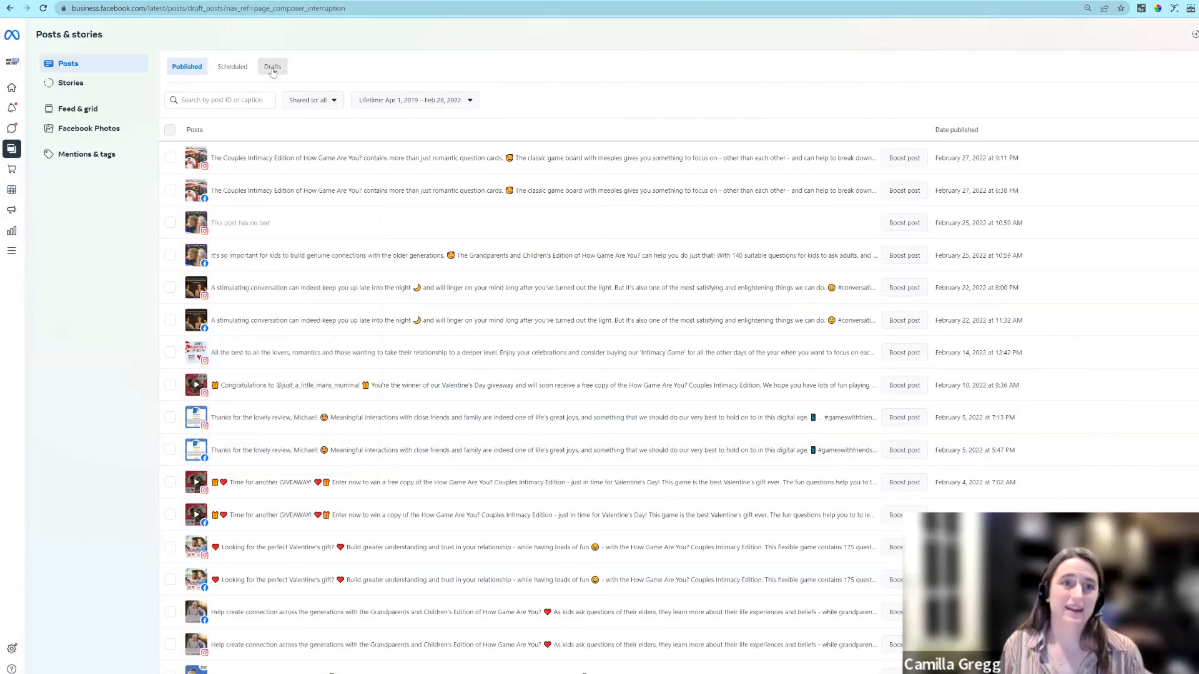